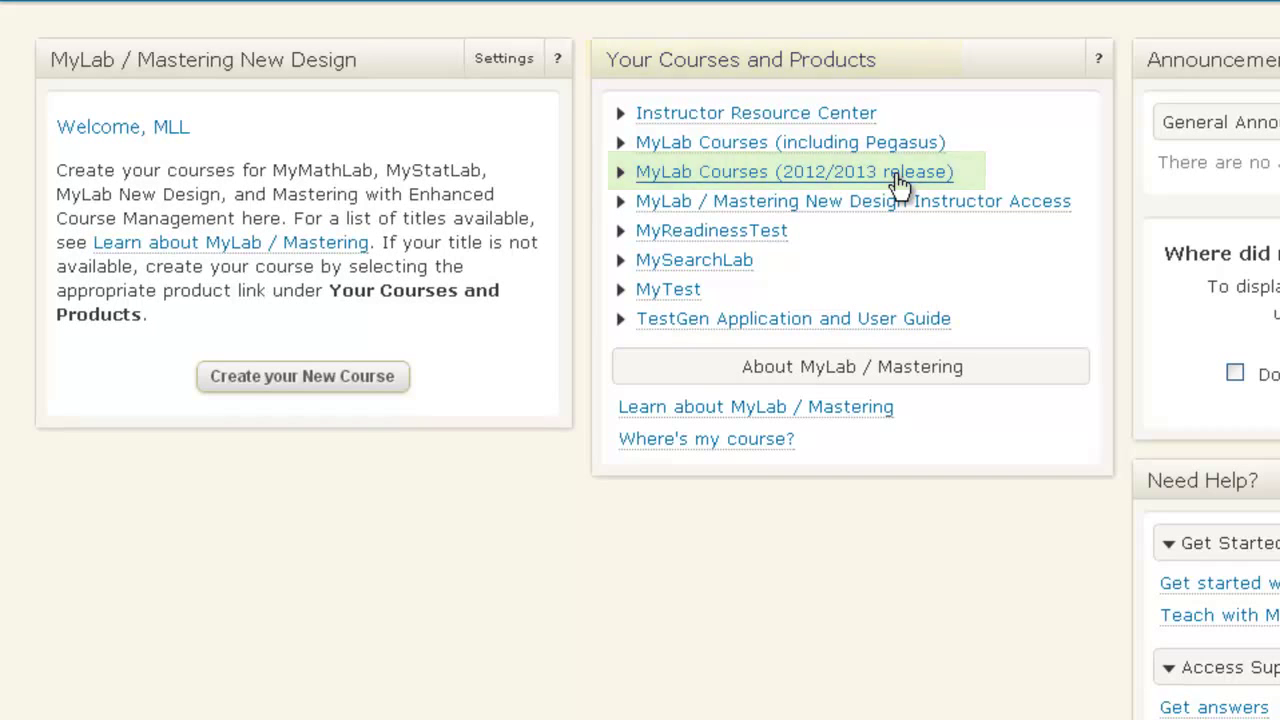
- Open the 2012/2013 release MyLab courses, expand the course list, and start copying Spanish 110 Section 1 as an instructor course
left_click(897, 176)
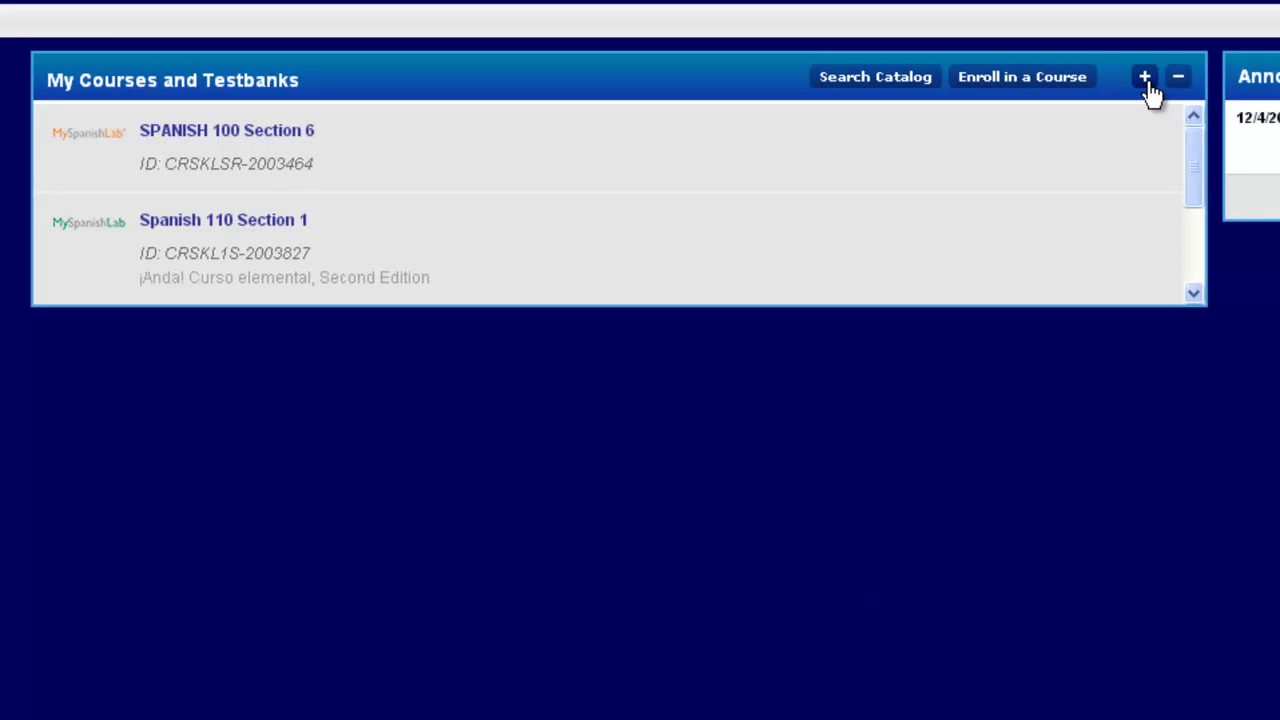
left_click(1147, 80)
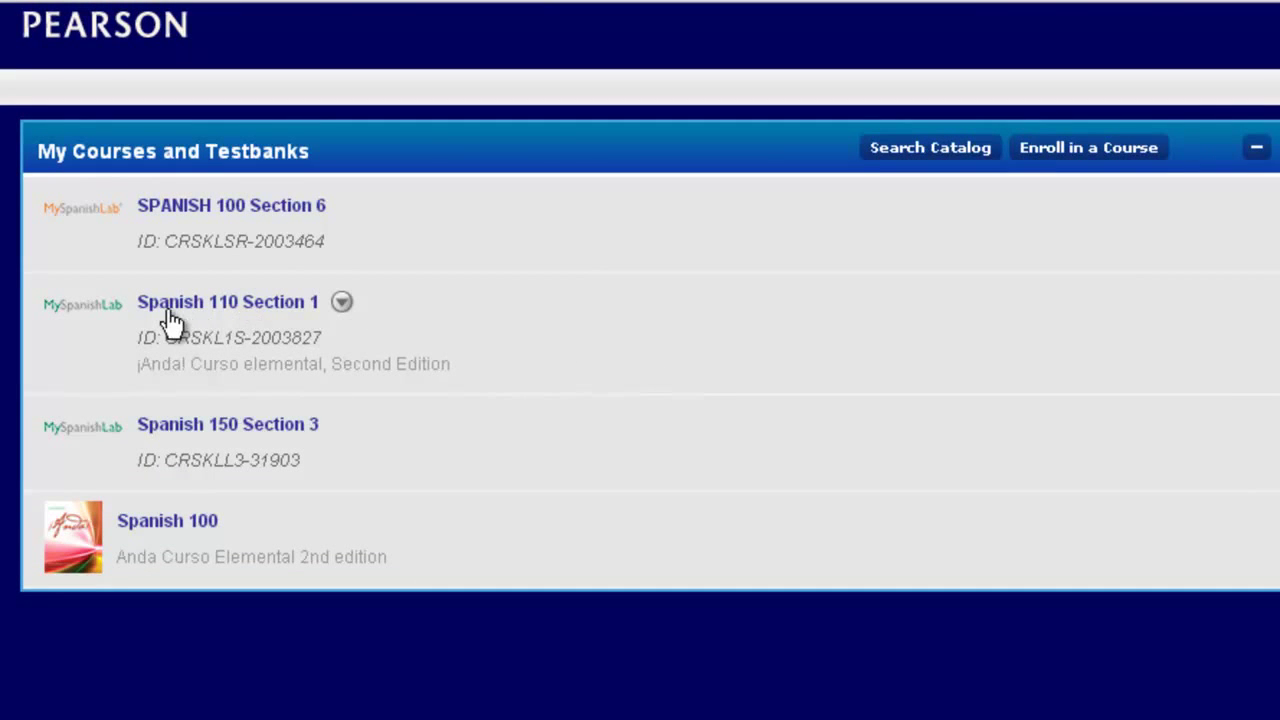
left_click(342, 304)
left_click(341, 304)
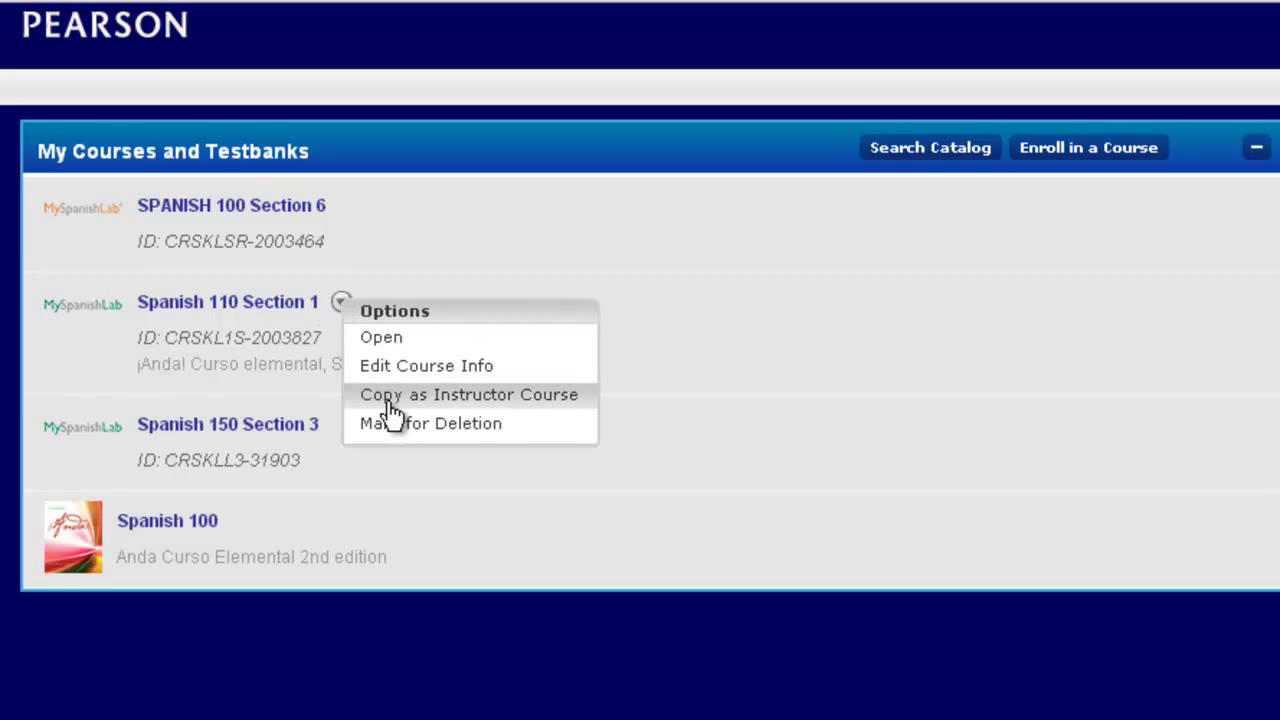
left_click(550, 404)
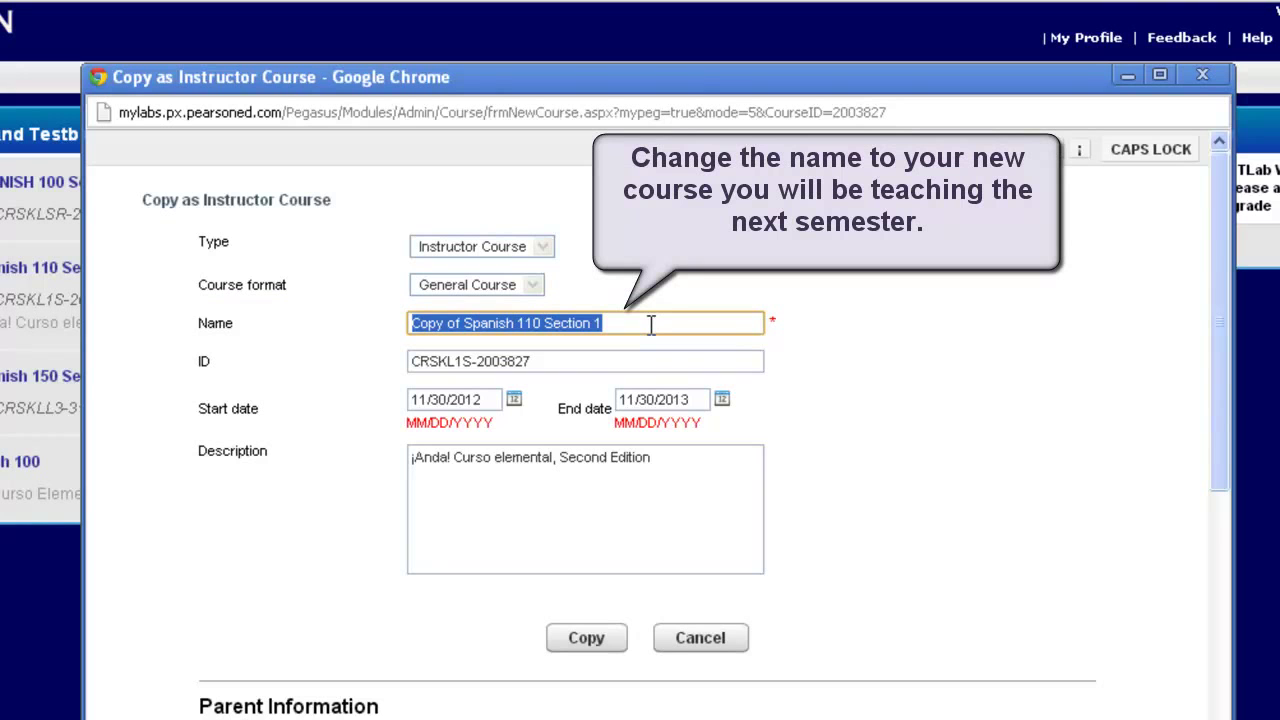
- Name the copied course Spring 2013 Spanish 100 Section 2
left_click_drag(318, 81, 576, 118)
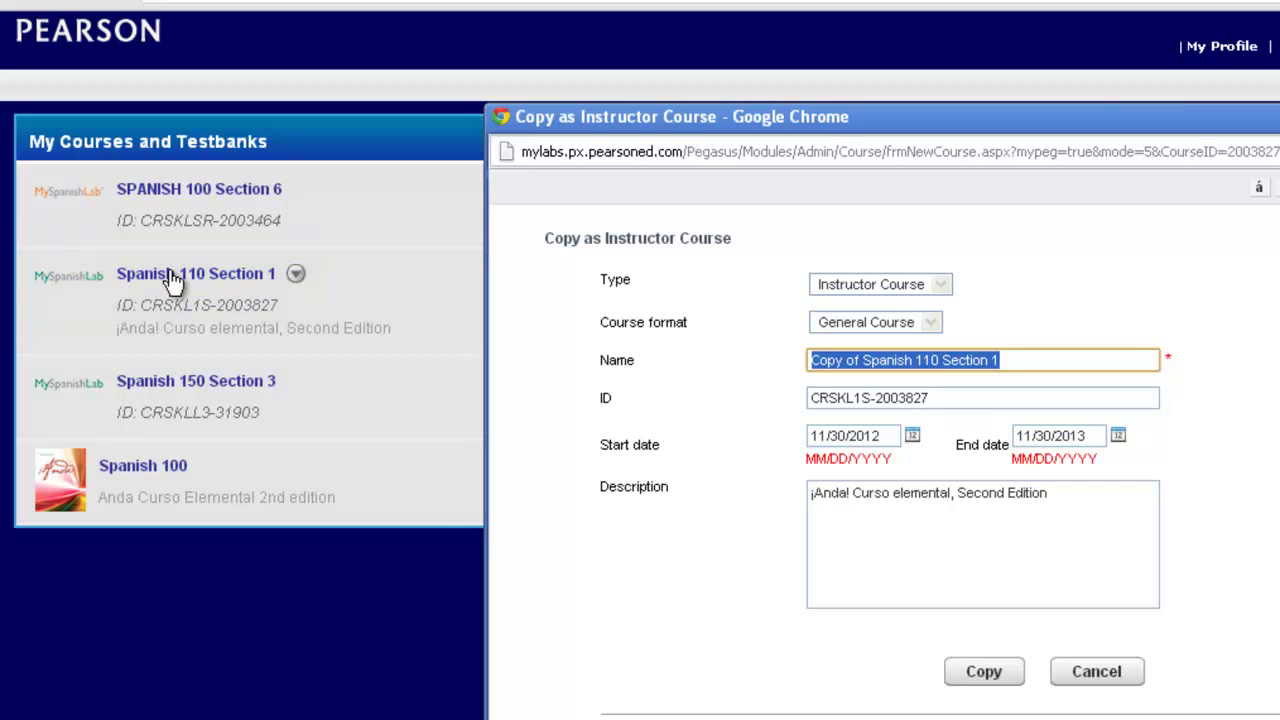
left_click_drag(829, 118, 510, 113)
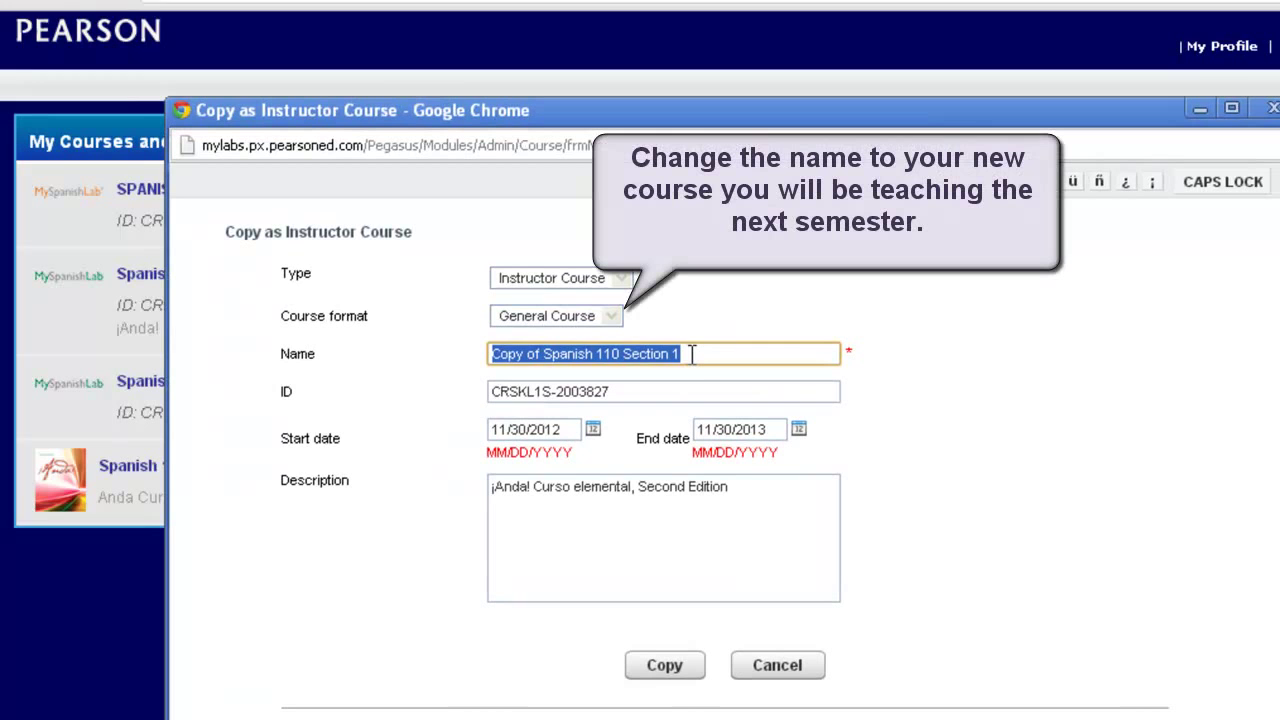
key("BackSpace")
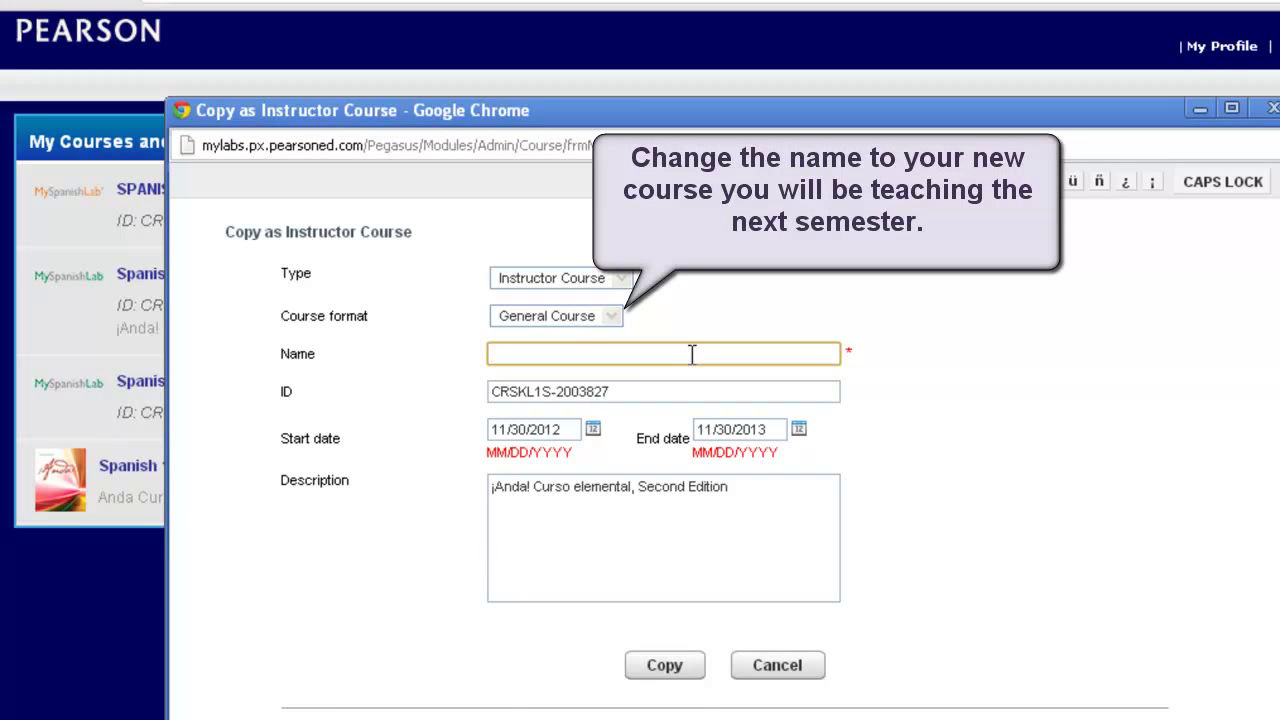
type("Spring 2013 Spanish 100 Section")
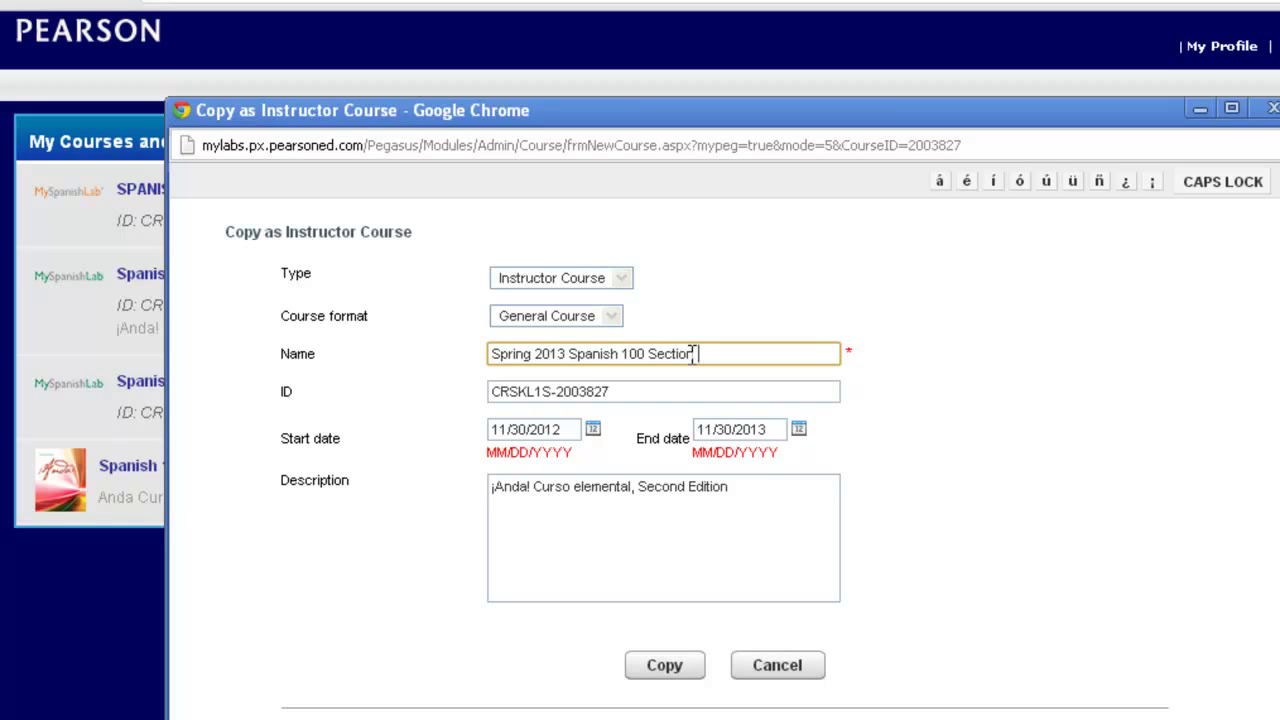
type("2")
- Set the copied course's start date to 01/01/2013
left_click(497, 430)
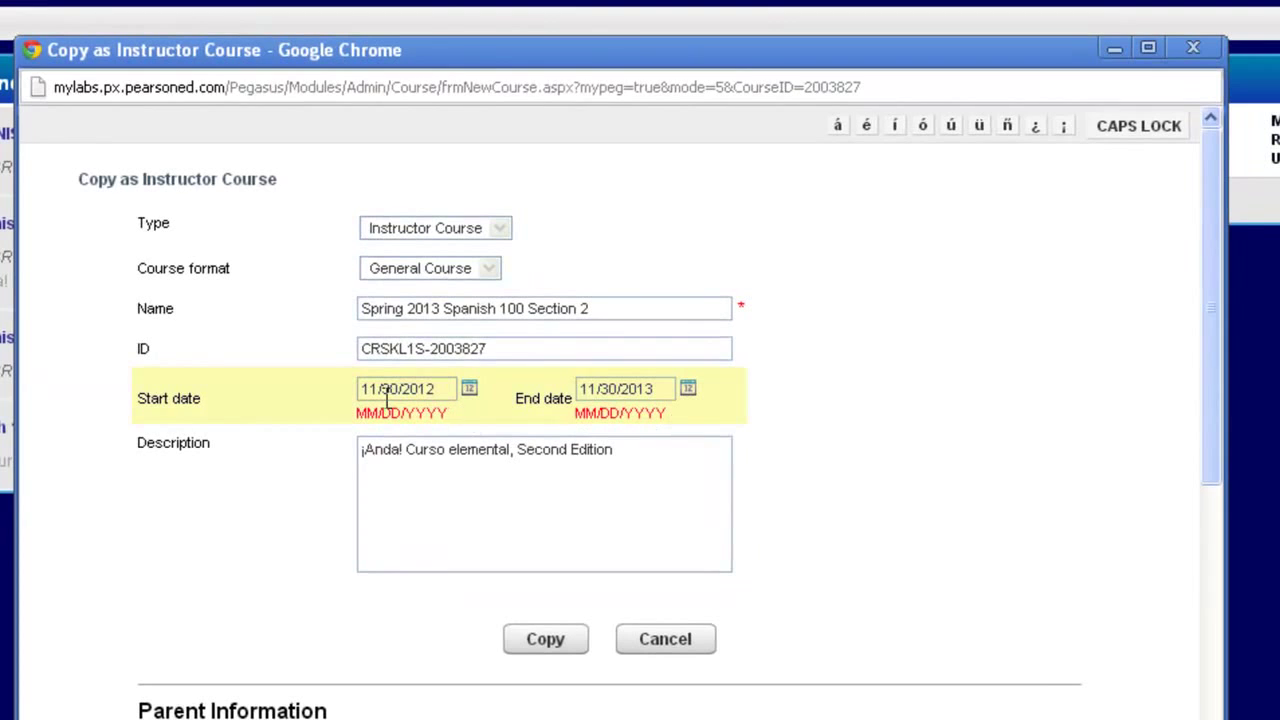
left_click(470, 391)
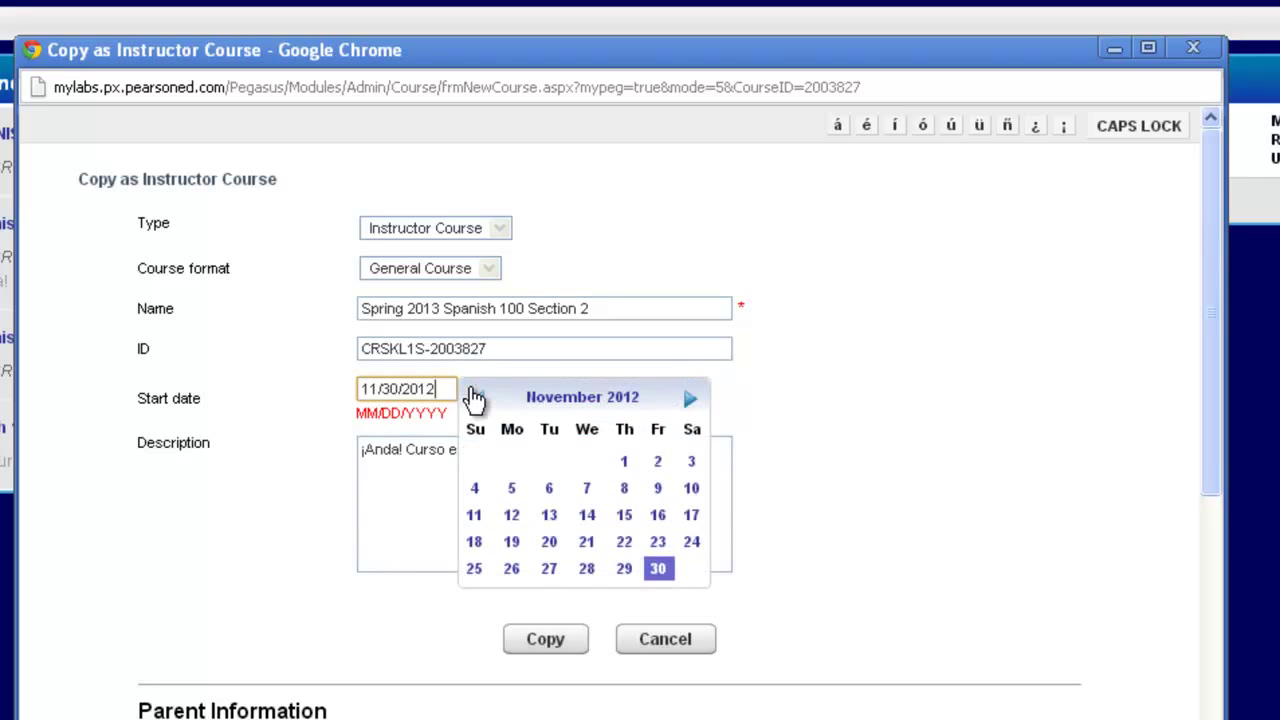
left_click(691, 400)
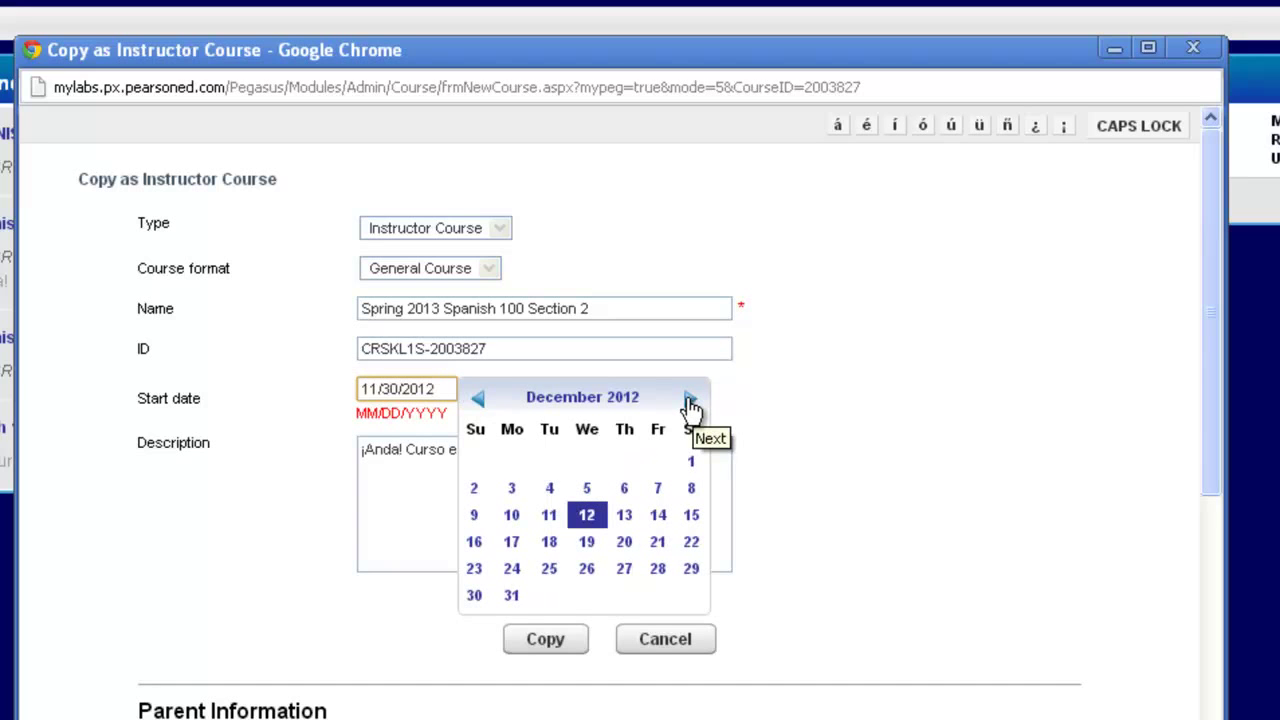
left_click(691, 400)
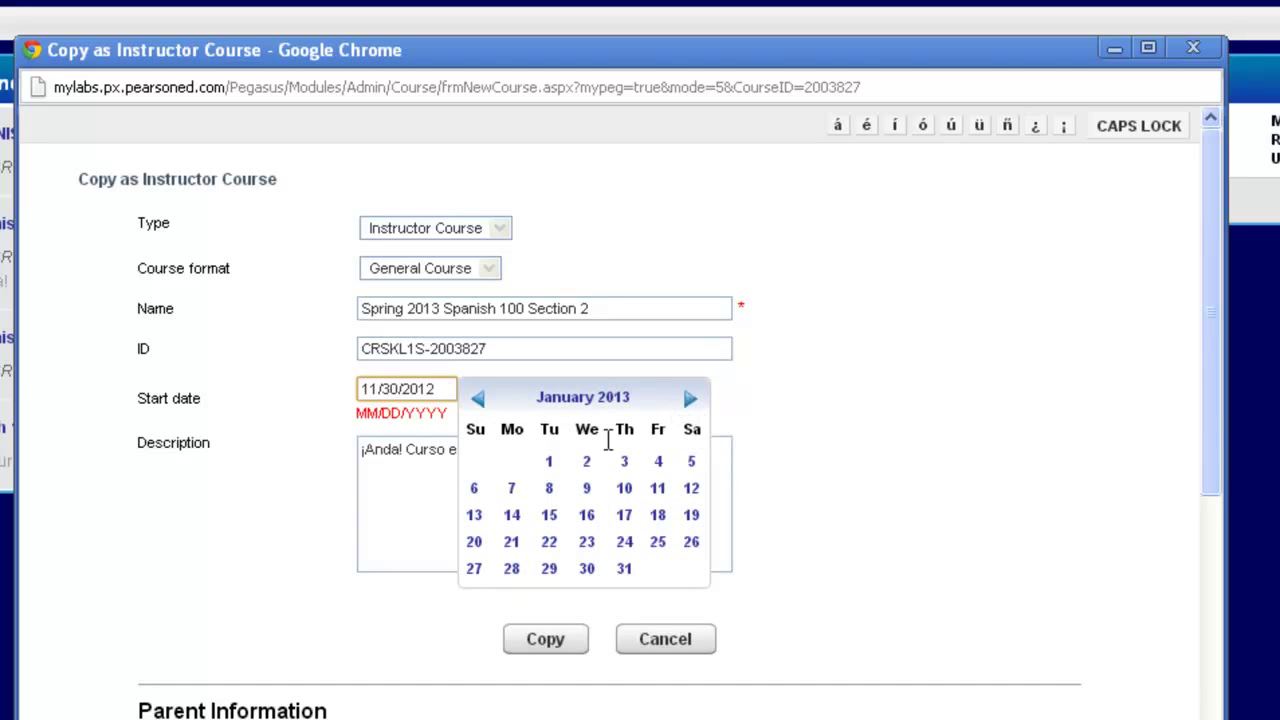
left_click(549, 470)
left_click(549, 468)
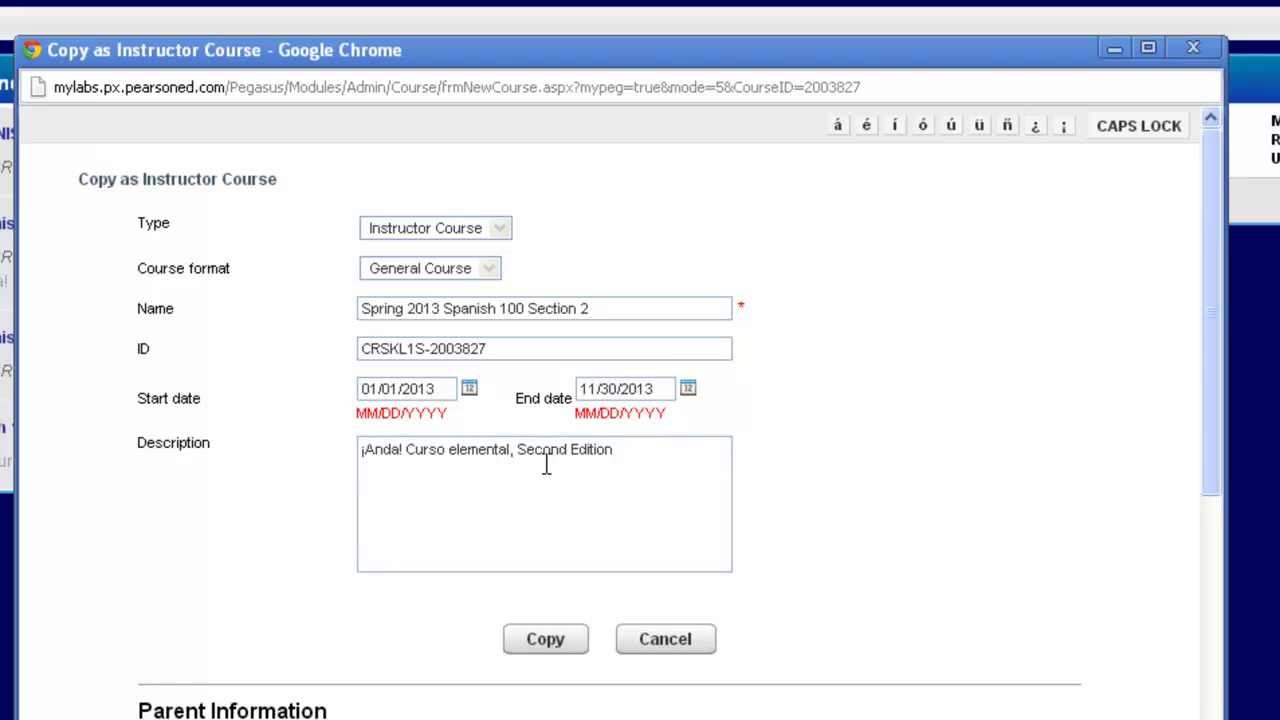
- Set the copied course's end date to 05/31/2013 and create the copy
left_click(690, 392)
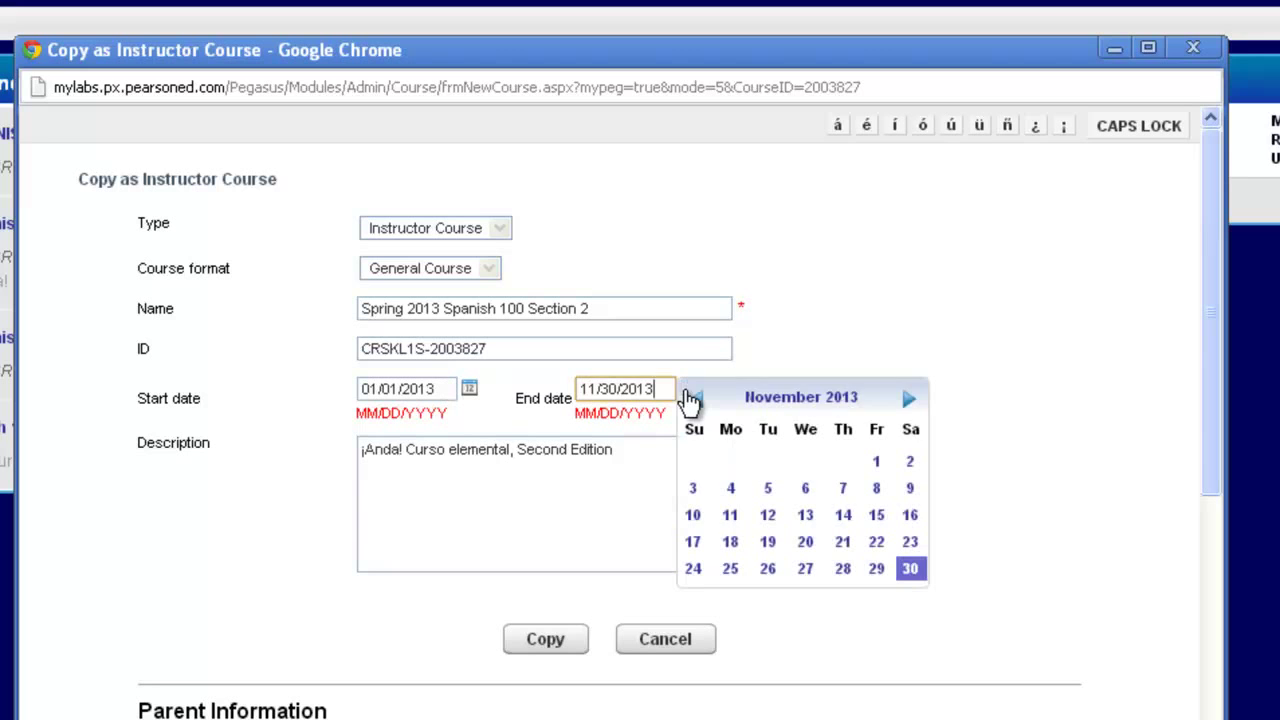
left_click(909, 399)
left_click(909, 399)
left_click(909, 399)
left_click(909, 399)
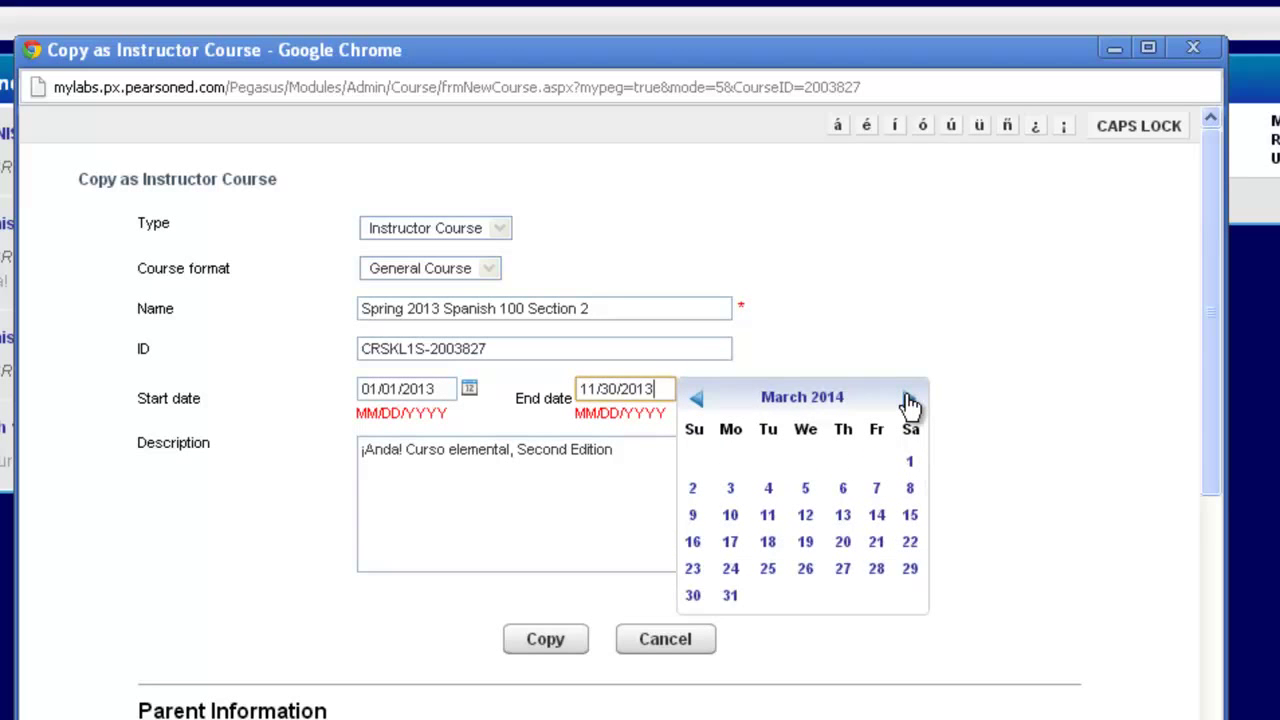
left_click(909, 399)
left_click(909, 399)
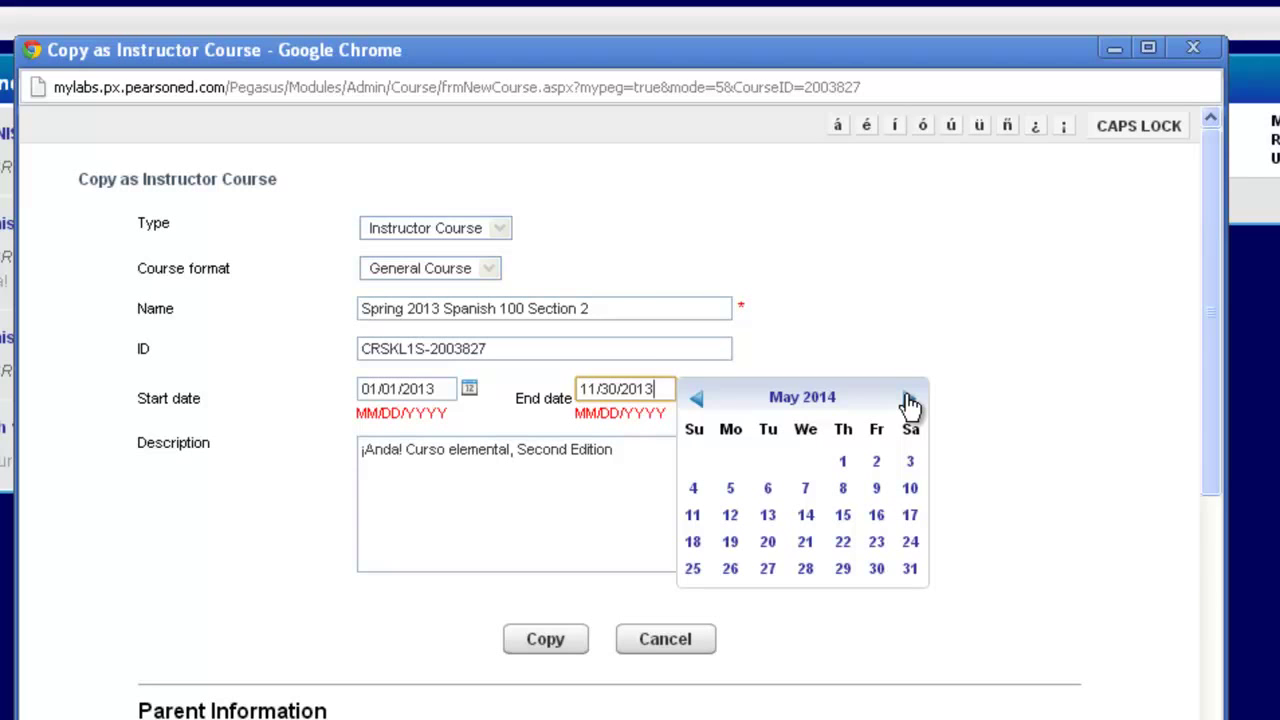
left_click(876, 569)
left_click(876, 569)
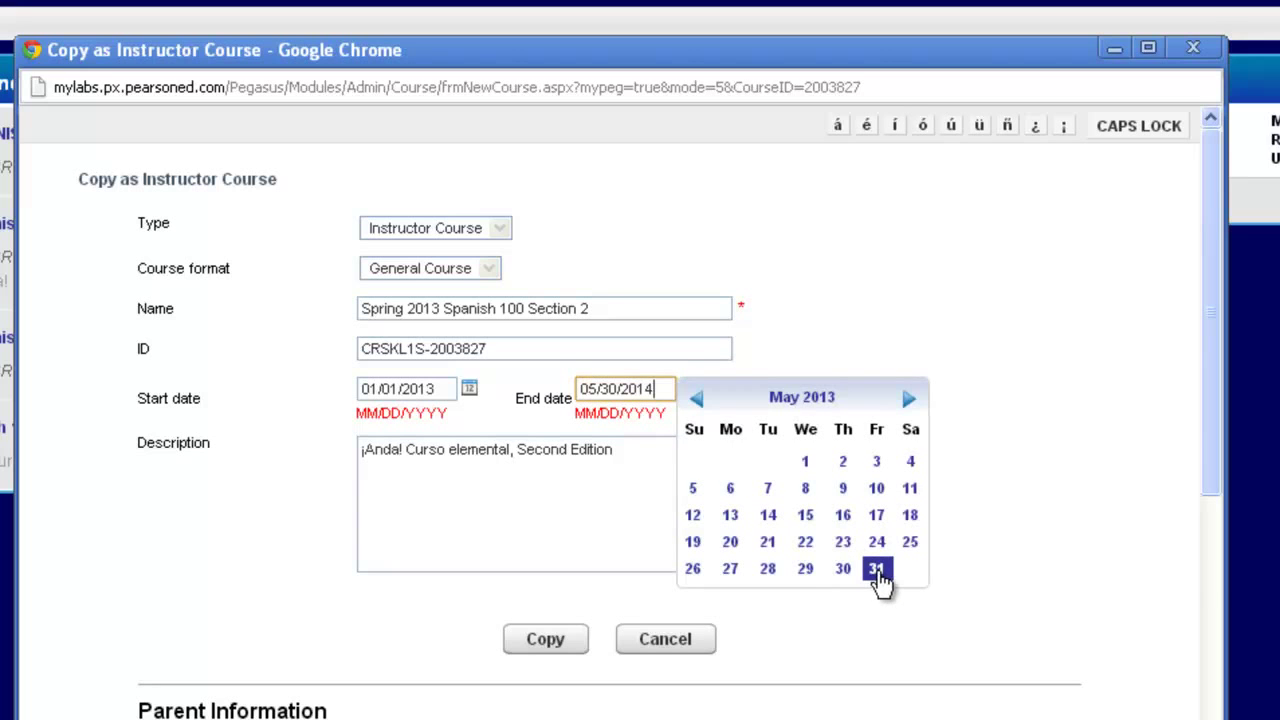
left_click(877, 570)
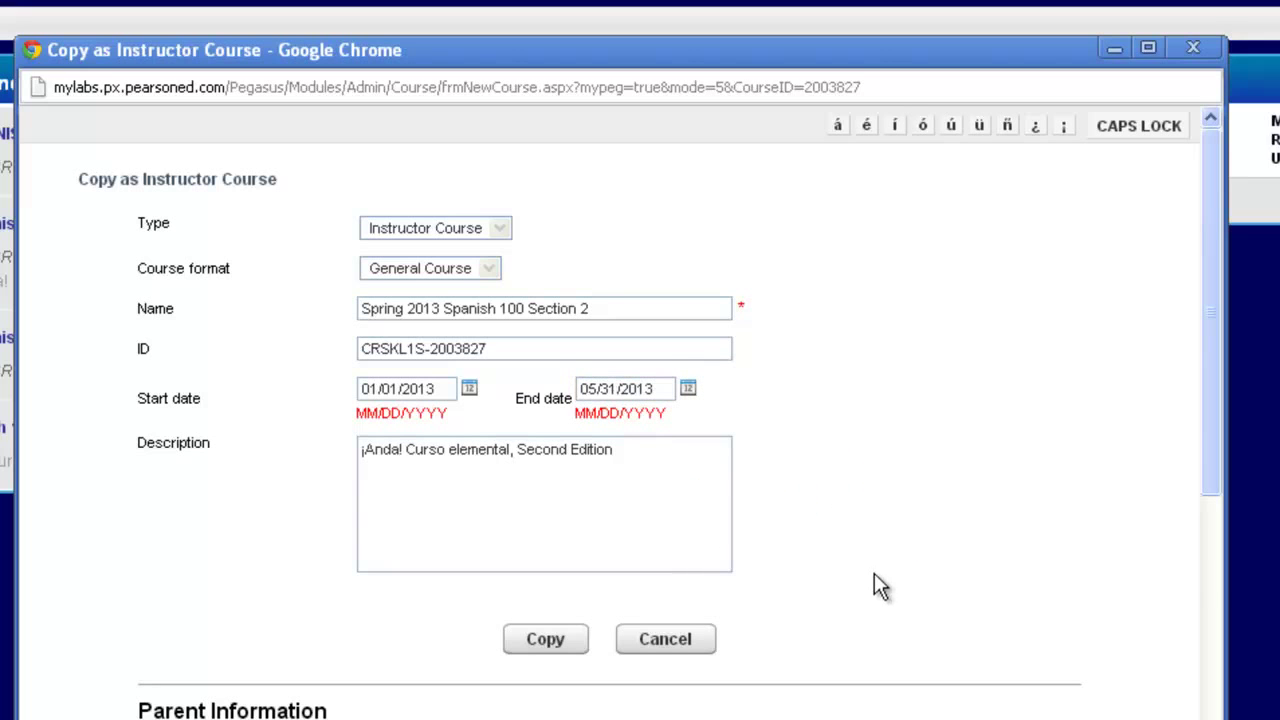
left_click(545, 640)
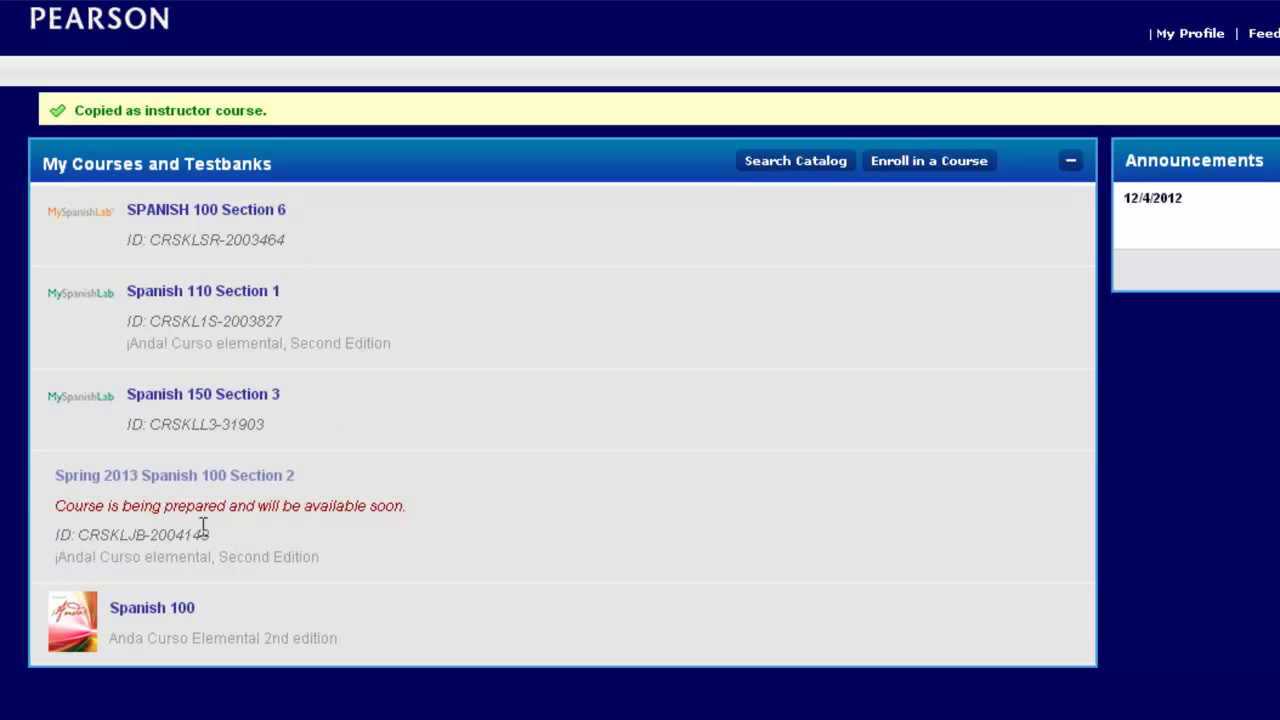
- Open the Spring 2013 Spanish 100 Section 2 course and show its Assignment Calendar
left_click_drag(80, 535, 269, 543)
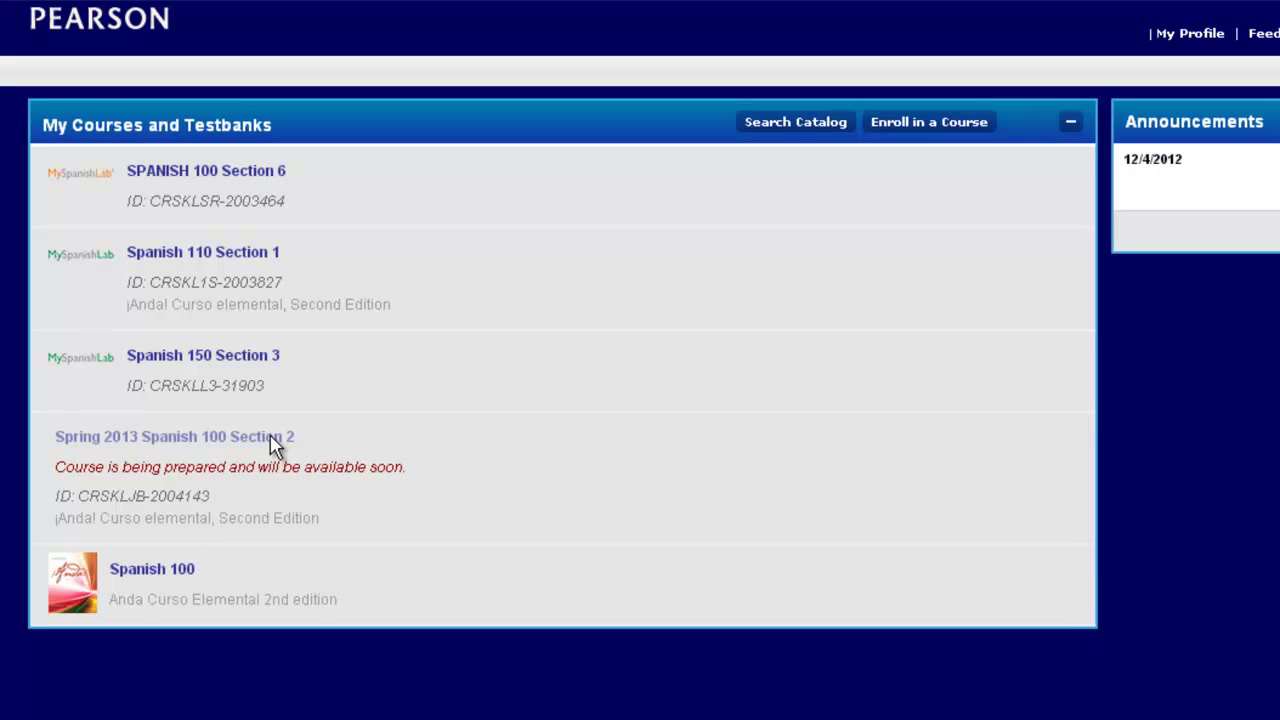
mouse_move(251, 263)
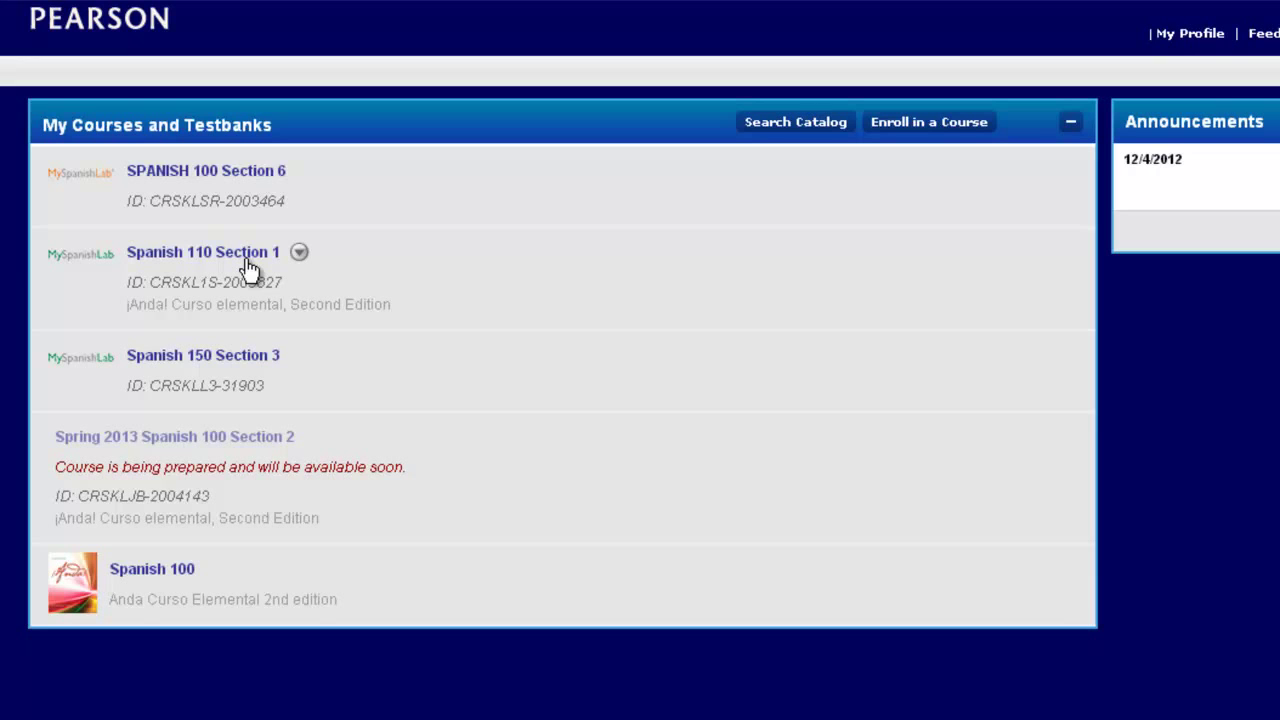
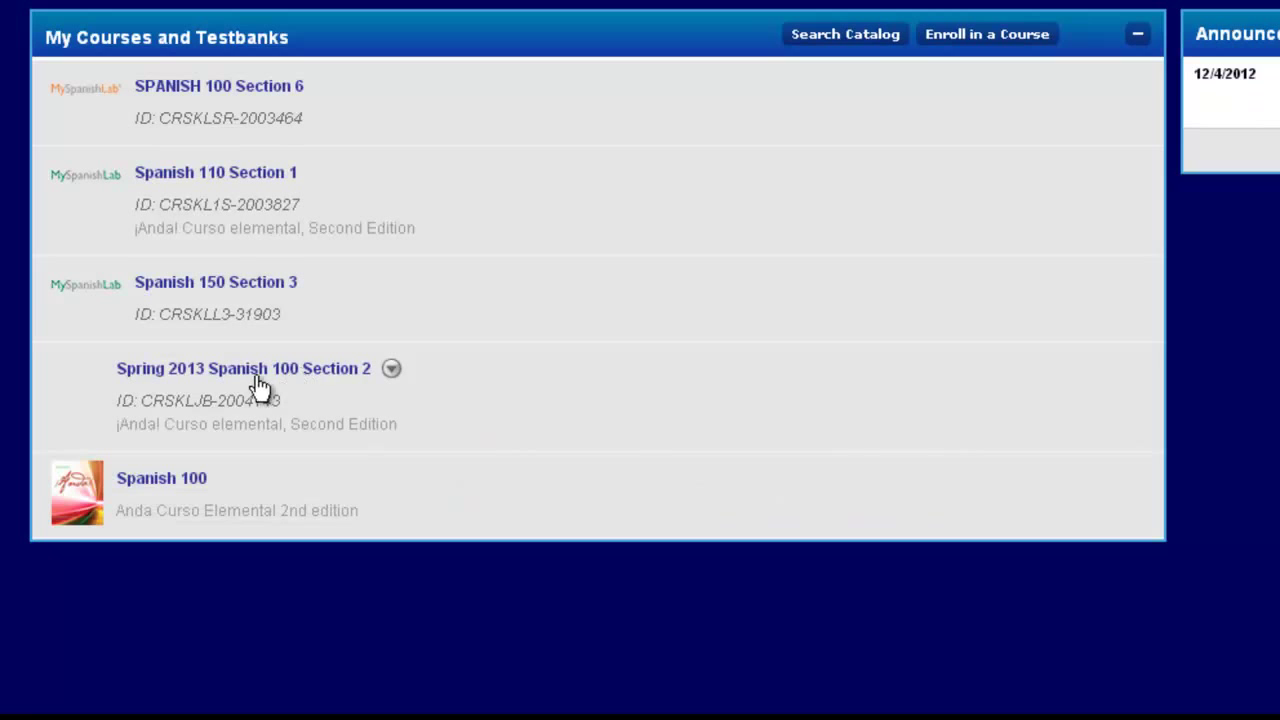
left_click(302, 372)
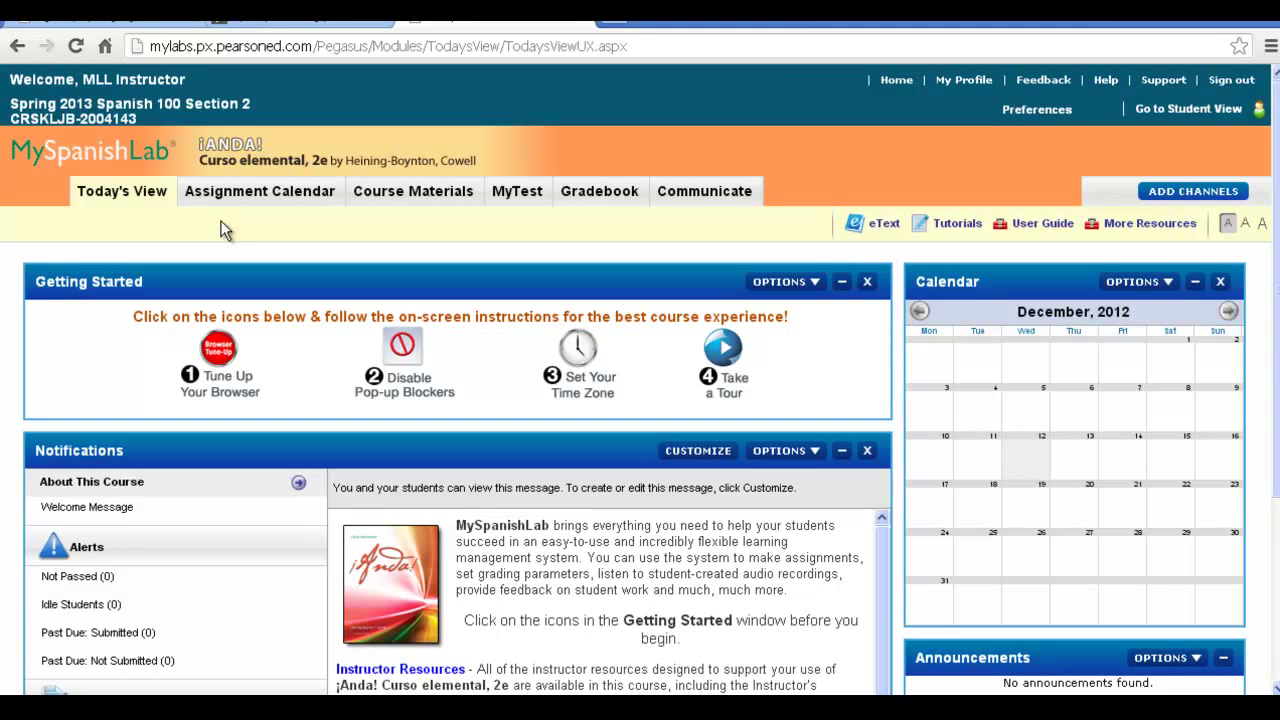
left_click(248, 195)
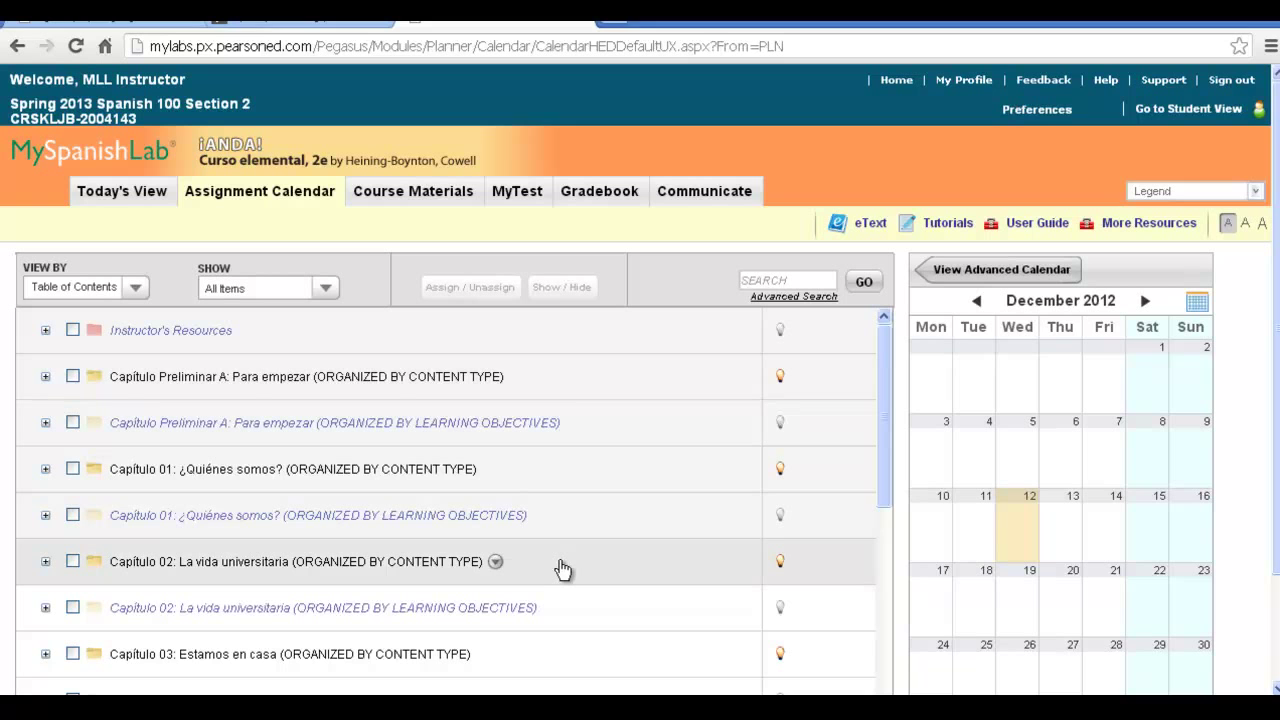
- Expand the Student Activities Manual folder of Capítulo 02: La vida universitaria (organized by content type)
scroll(561, 568, "down", 1)
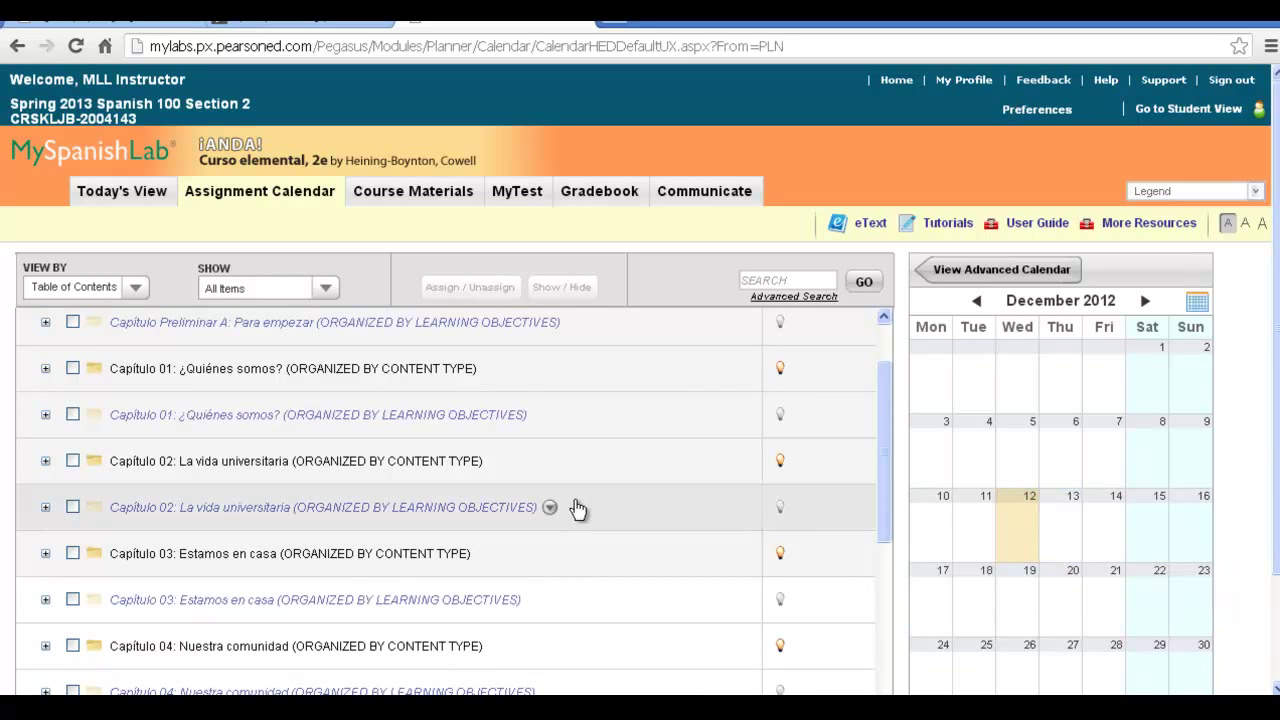
left_click(183, 463)
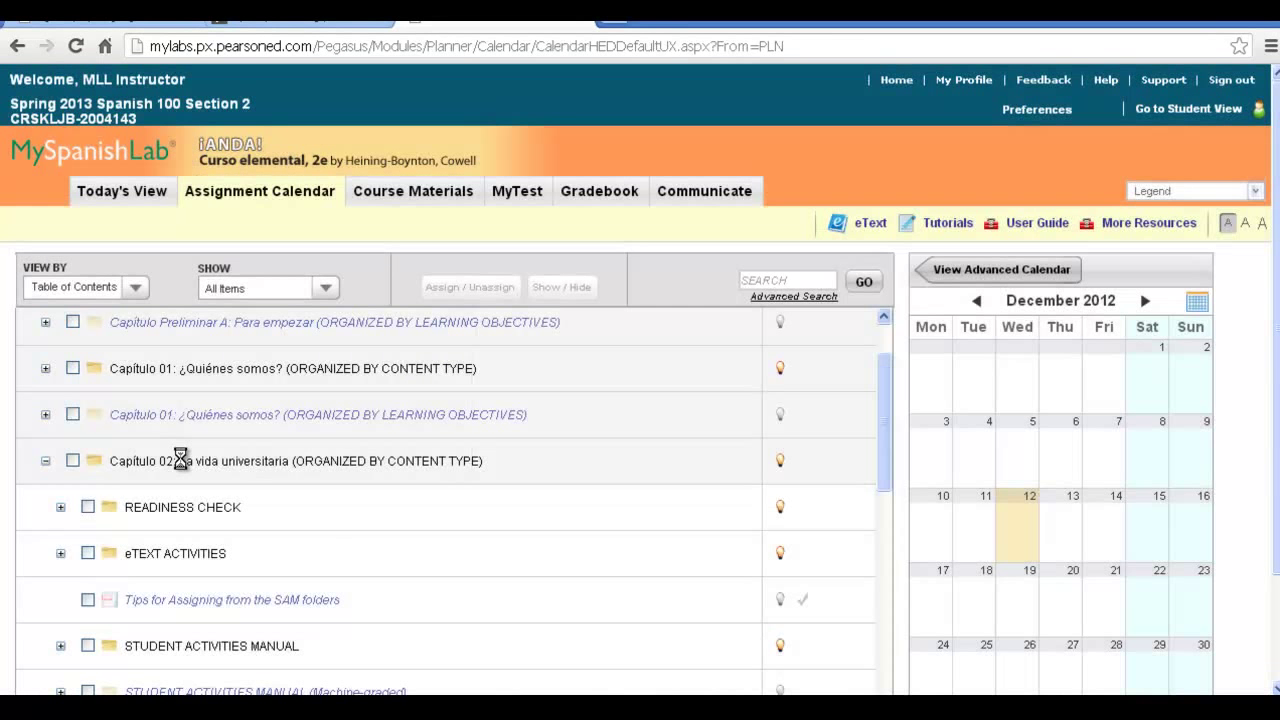
scroll(326, 546, "down", 1)
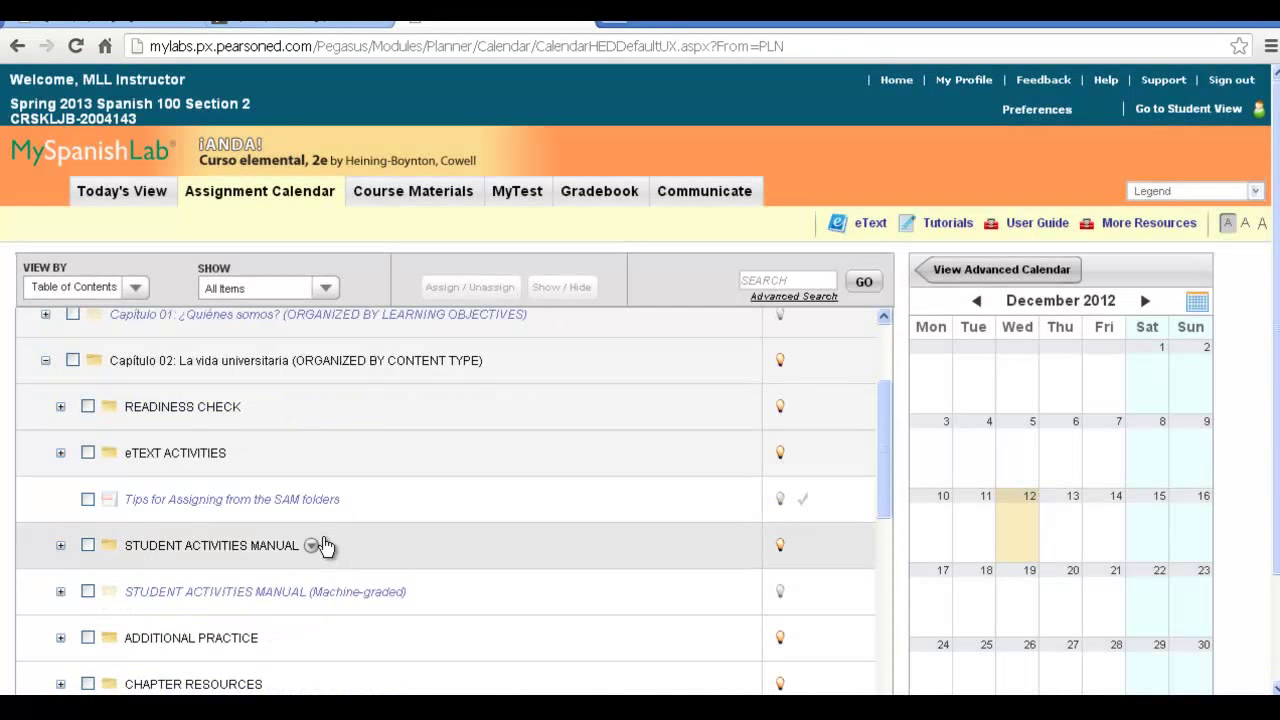
left_click(226, 548)
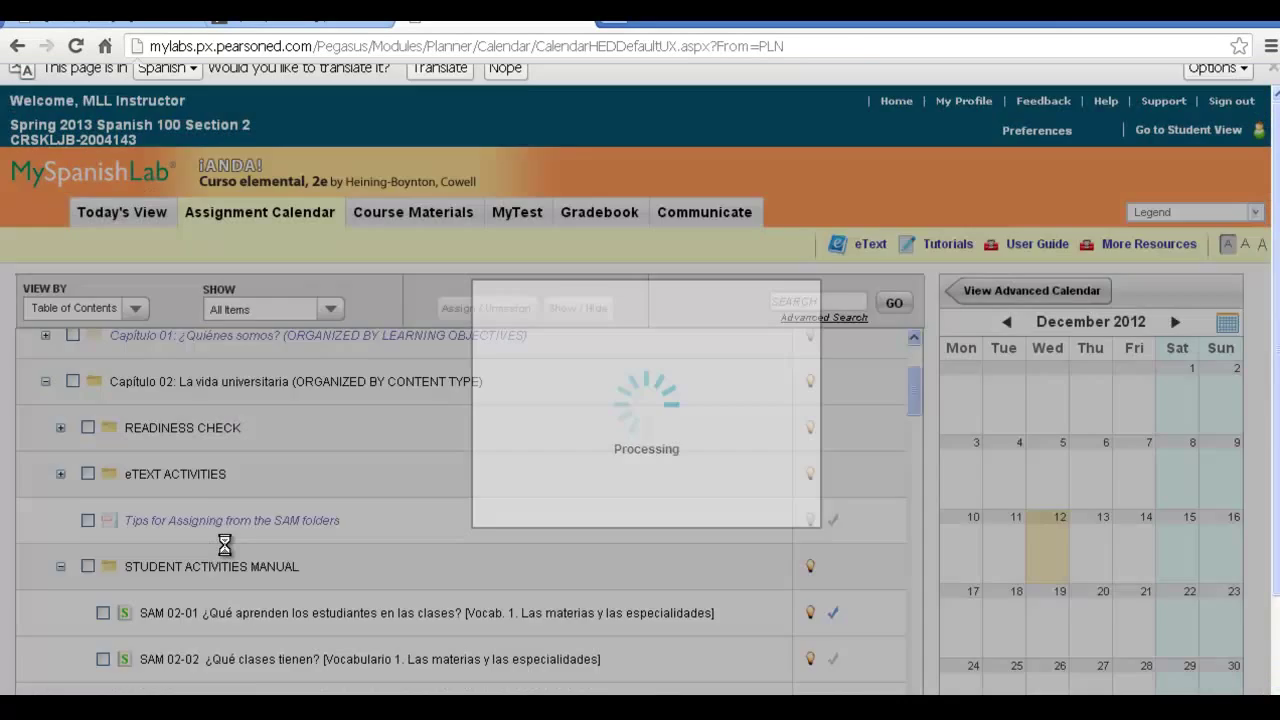
scroll(698, 598, "down", 2)
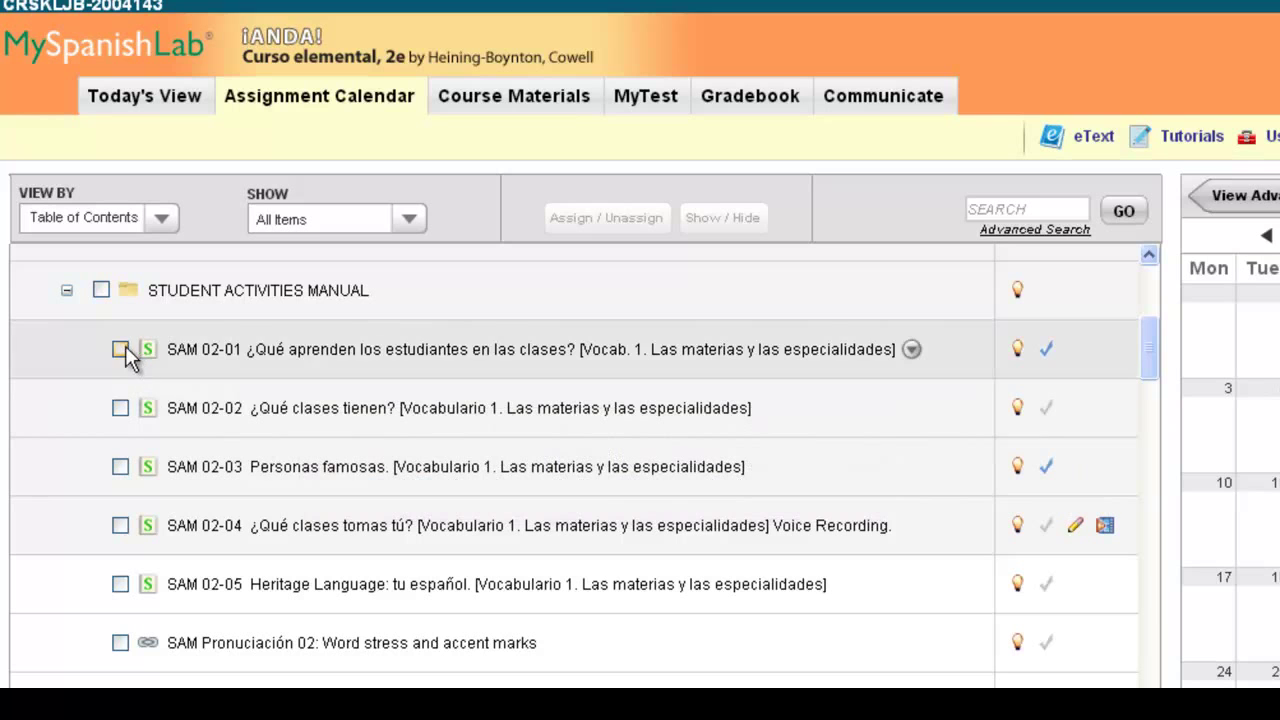
- Assign activities SAM 02-01 and SAM 02-03 together on the calendar, due December 14, 2012
left_click(122, 348)
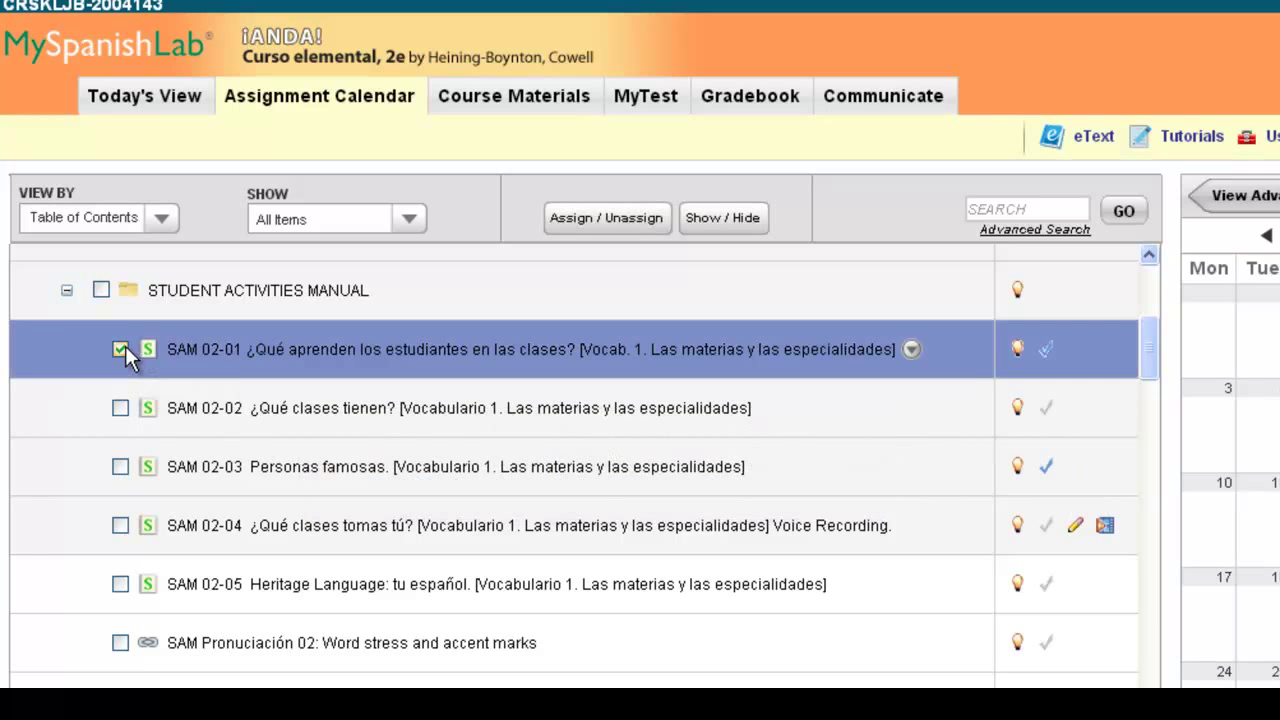
left_click(120, 467)
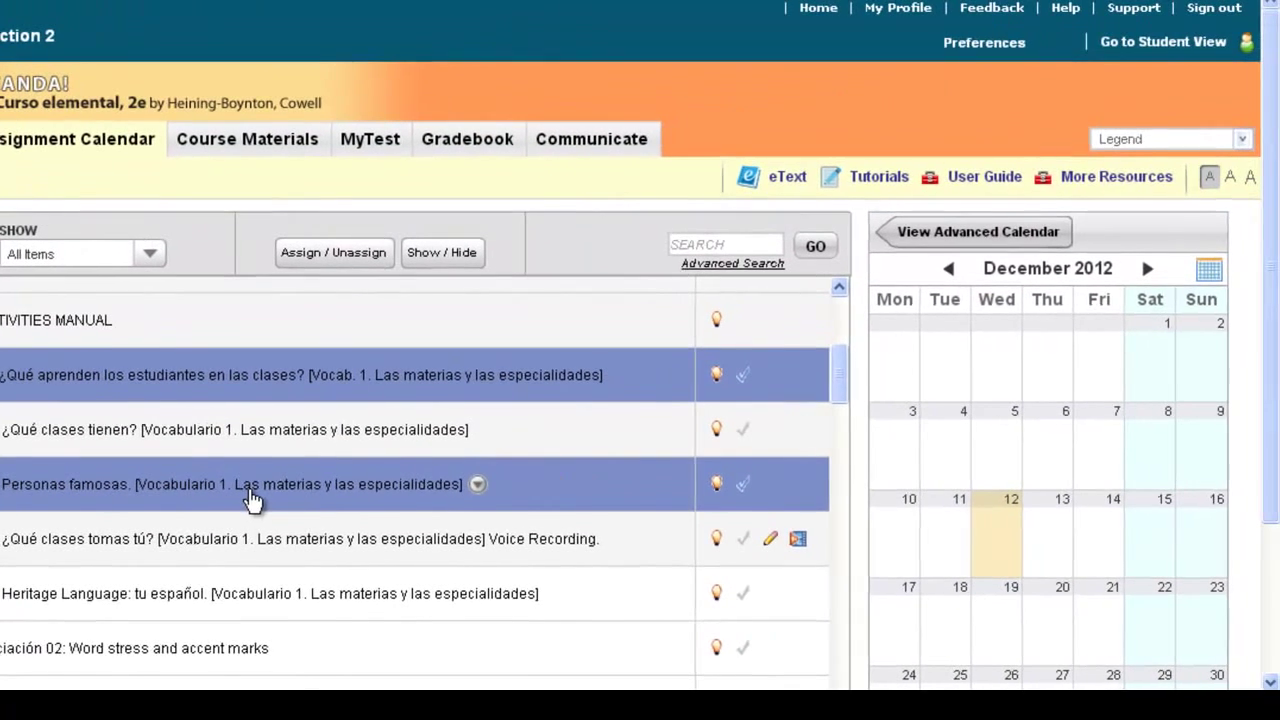
left_click_drag(383, 495, 1180, 533)
left_click_drag(1018, 542, 1100, 540)
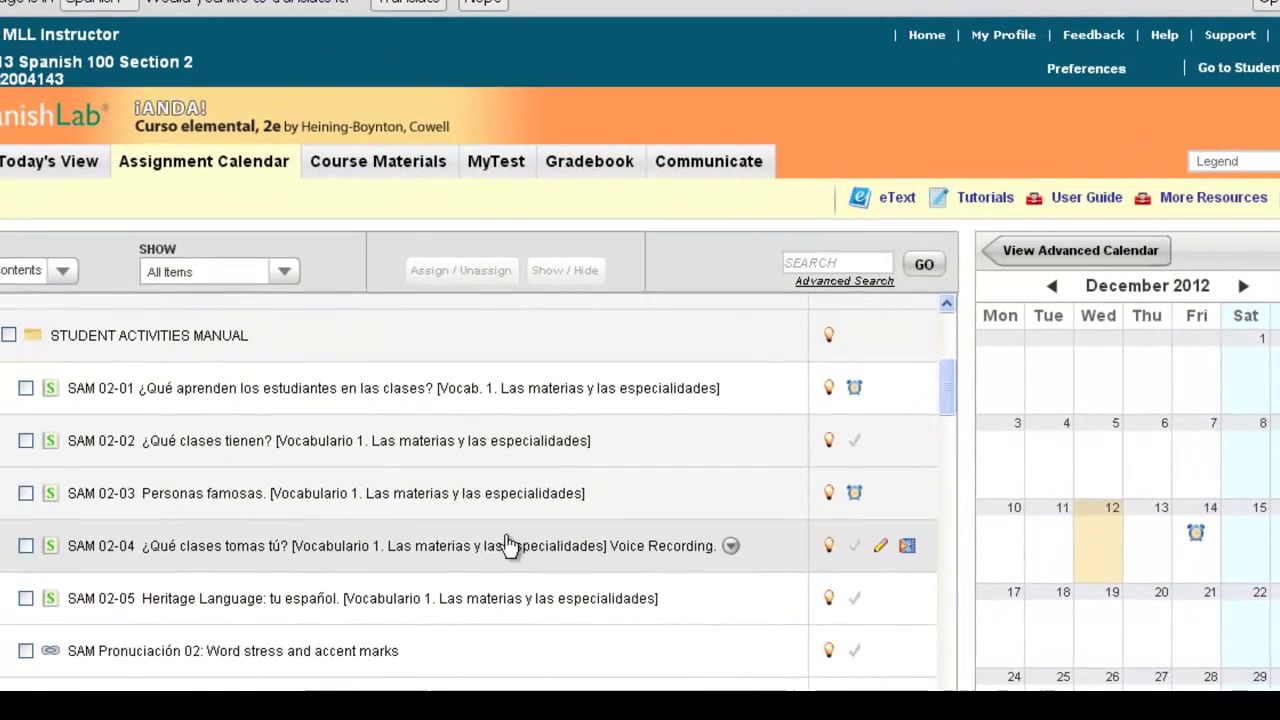
mouse_move(862, 403)
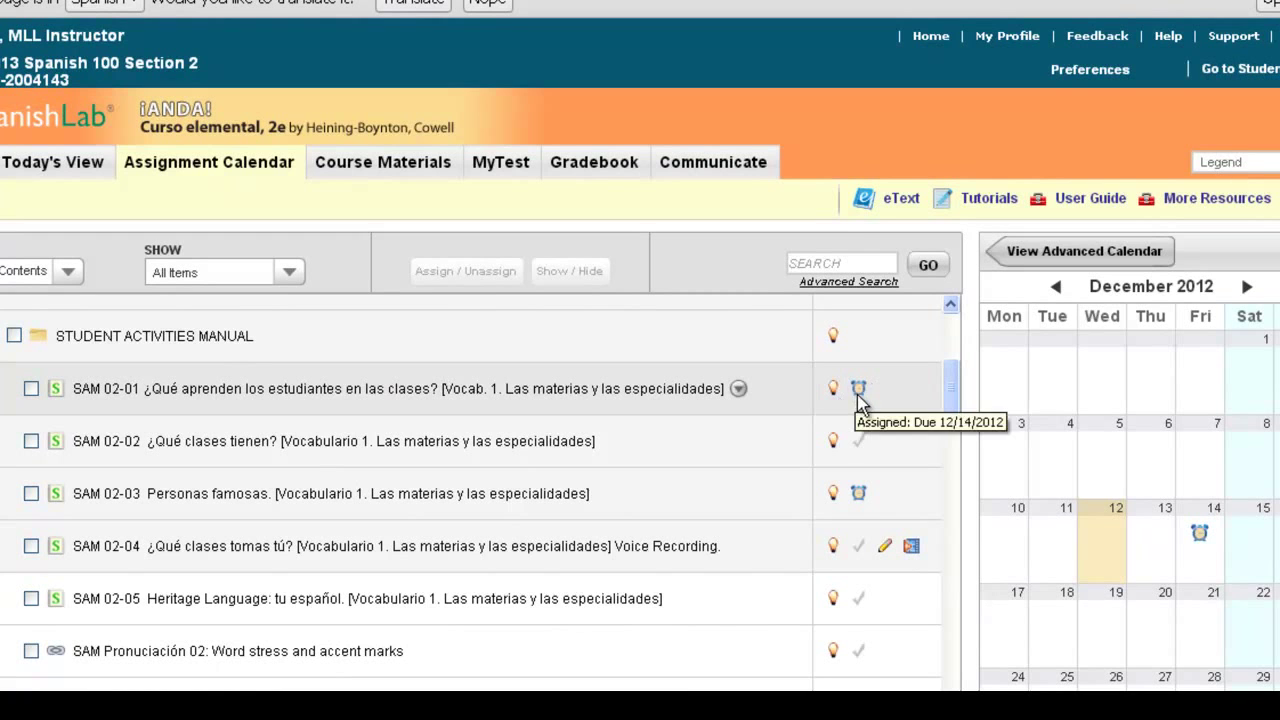
- Unassign activity SAM 02-06 ¿Qué dice? in the Student Activities Manual and confirm the removal
left_click_drag(945, 400, 952, 447)
scroll(935, 449, "up", 2)
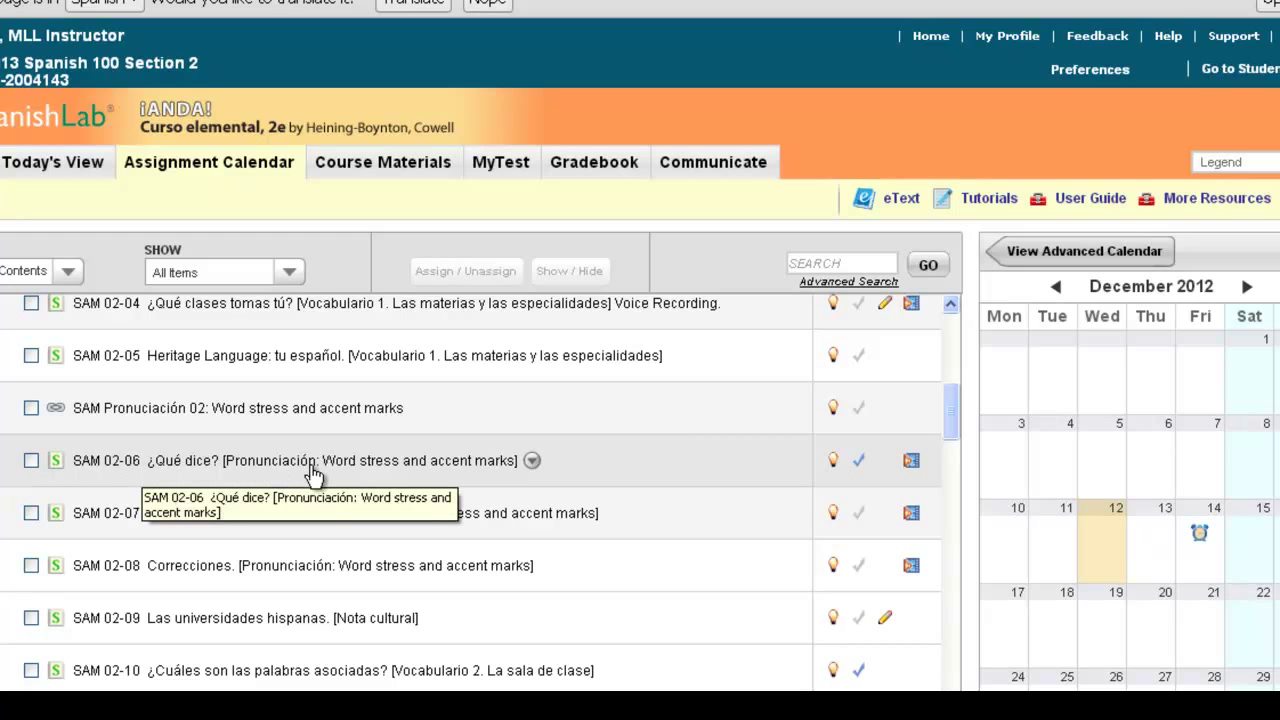
left_click(31, 462)
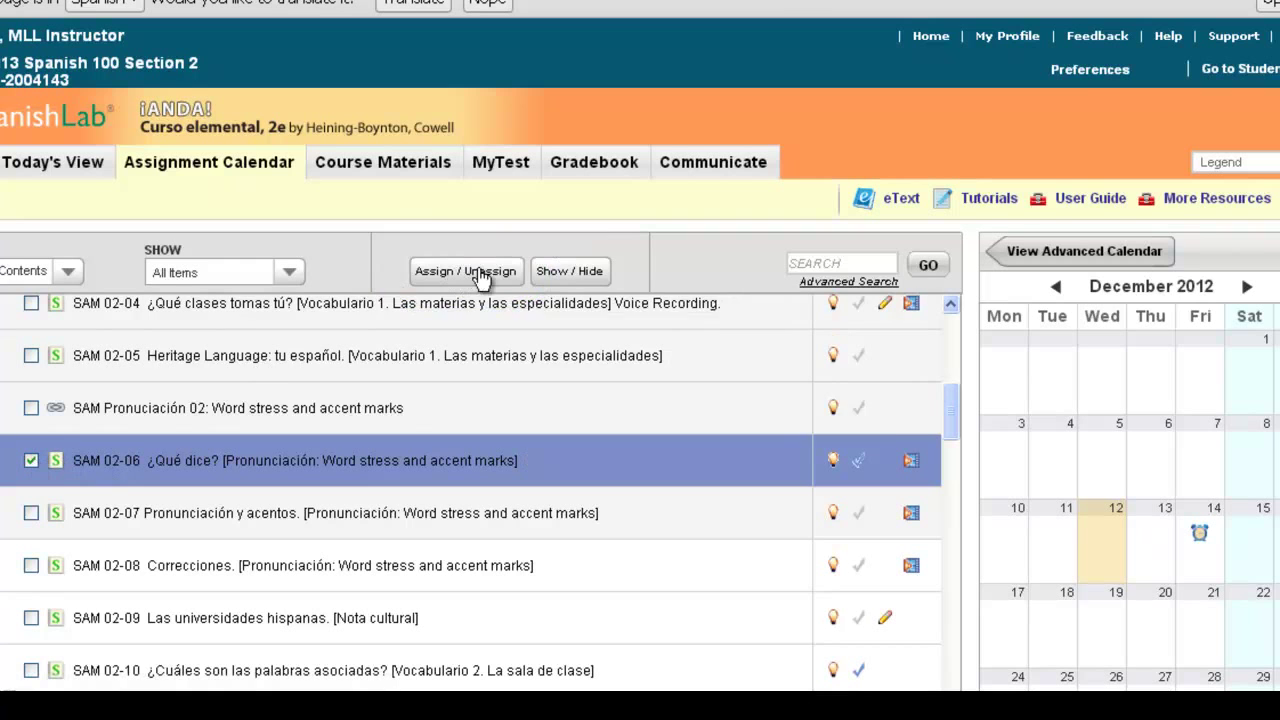
left_click(470, 273)
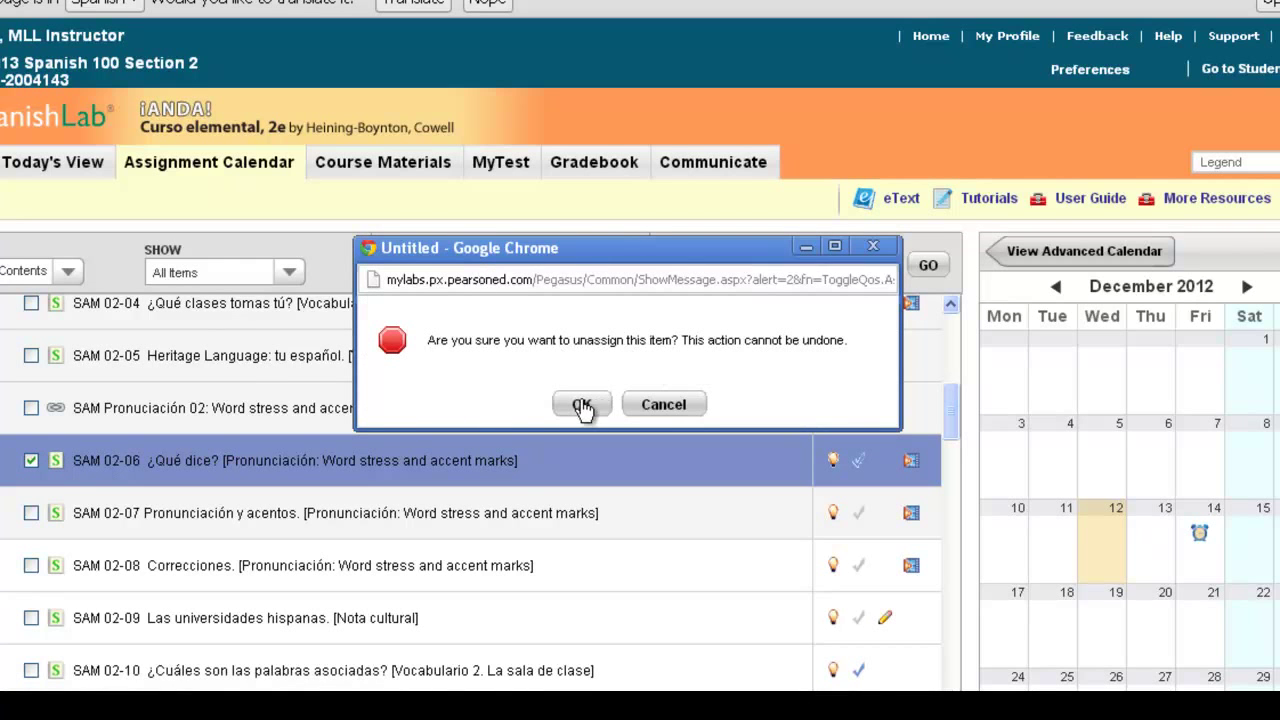
left_click(582, 405)
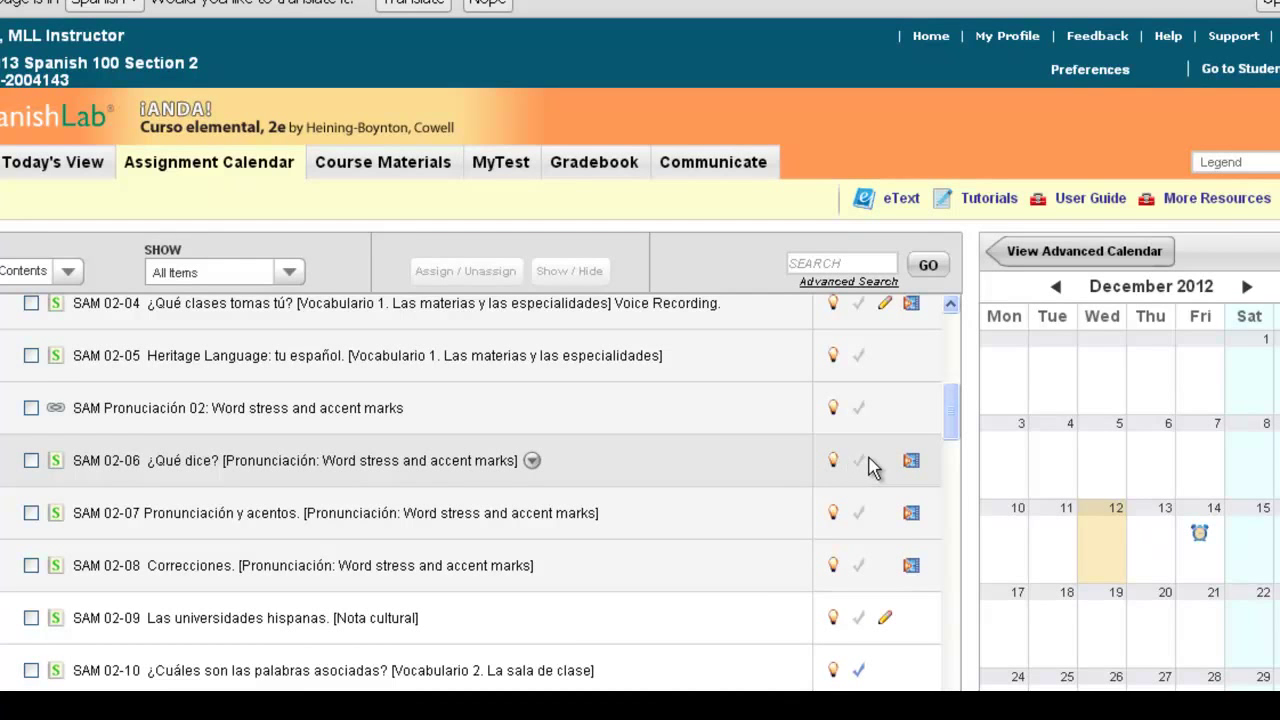
- Filter the Assignment Calendar's content list to show only Items Assigned
scroll(543, 549, "down", 2)
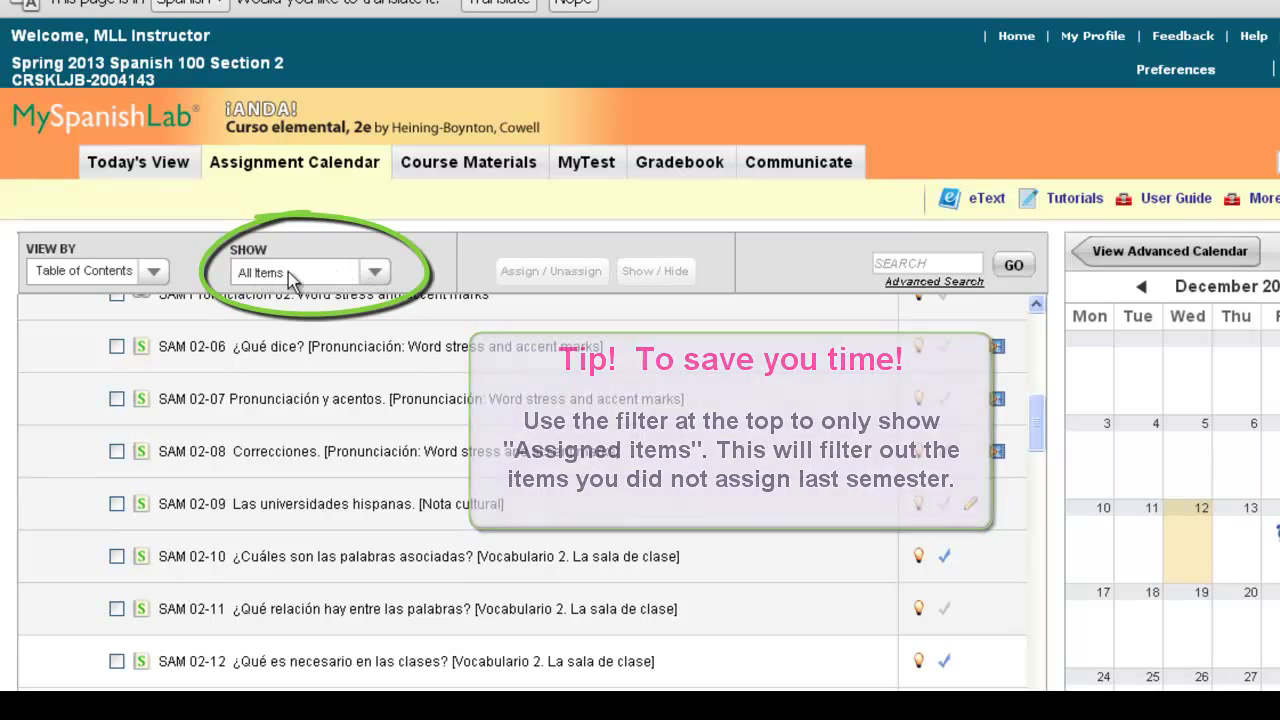
left_click(376, 273)
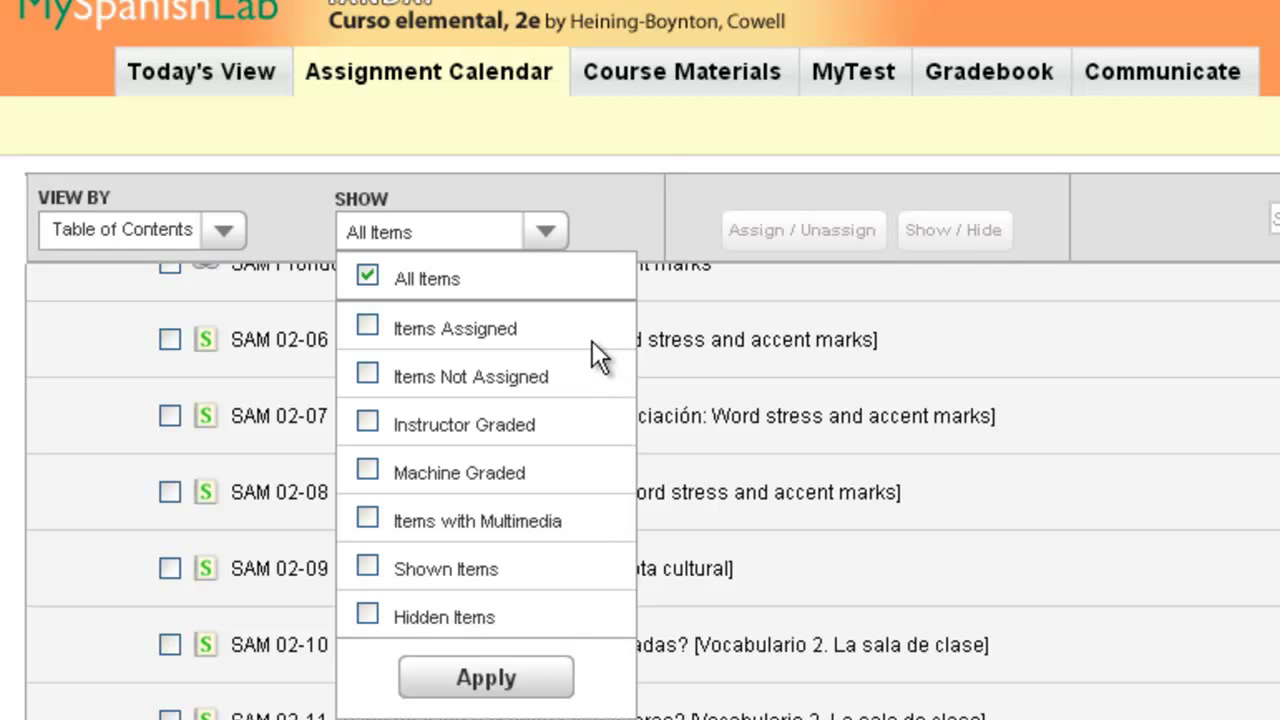
left_click(368, 326)
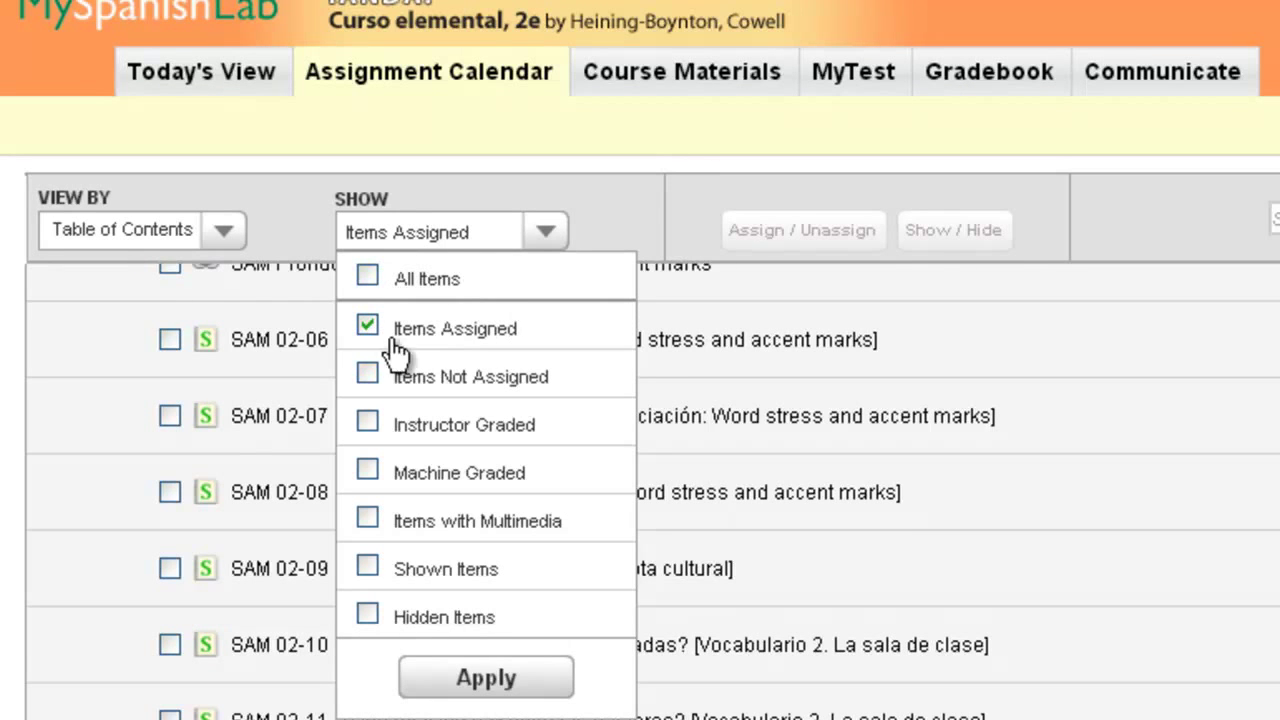
left_click(486, 680)
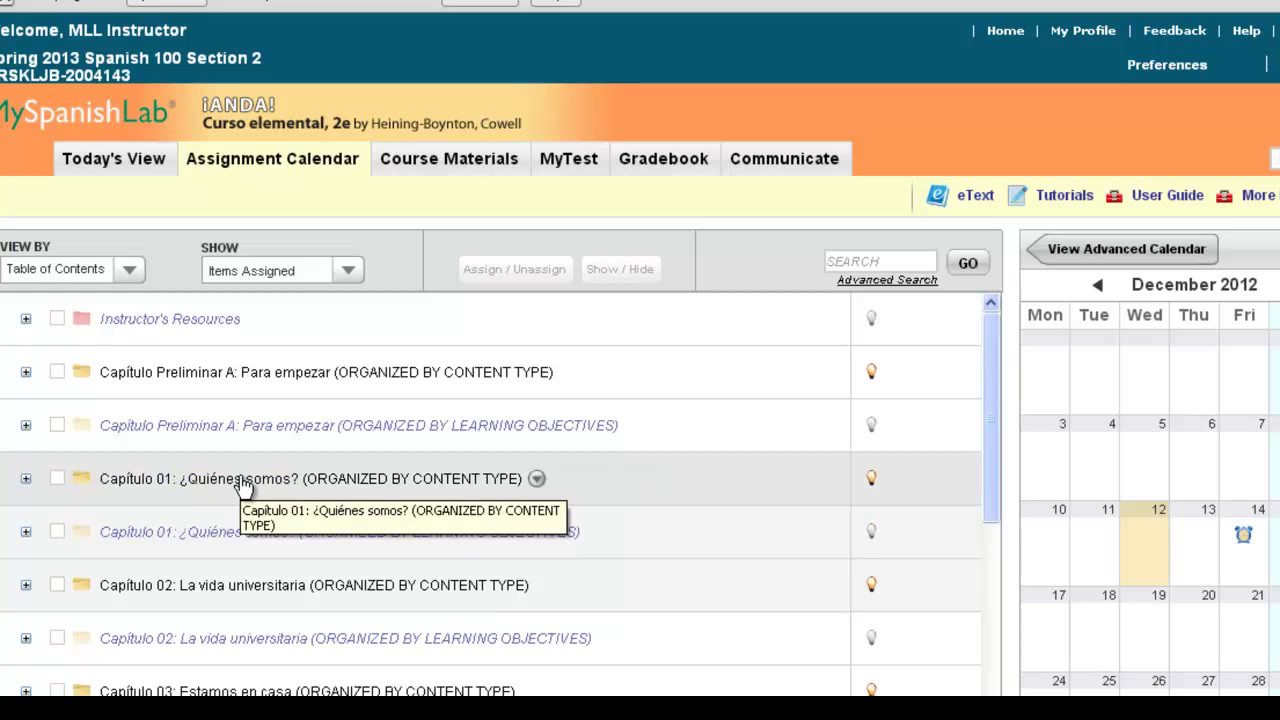
- Expand Capítulo 02: La vida universitaria (organized by content type) and its Student Activities Manual folder to review the assigned activities
left_click(227, 586)
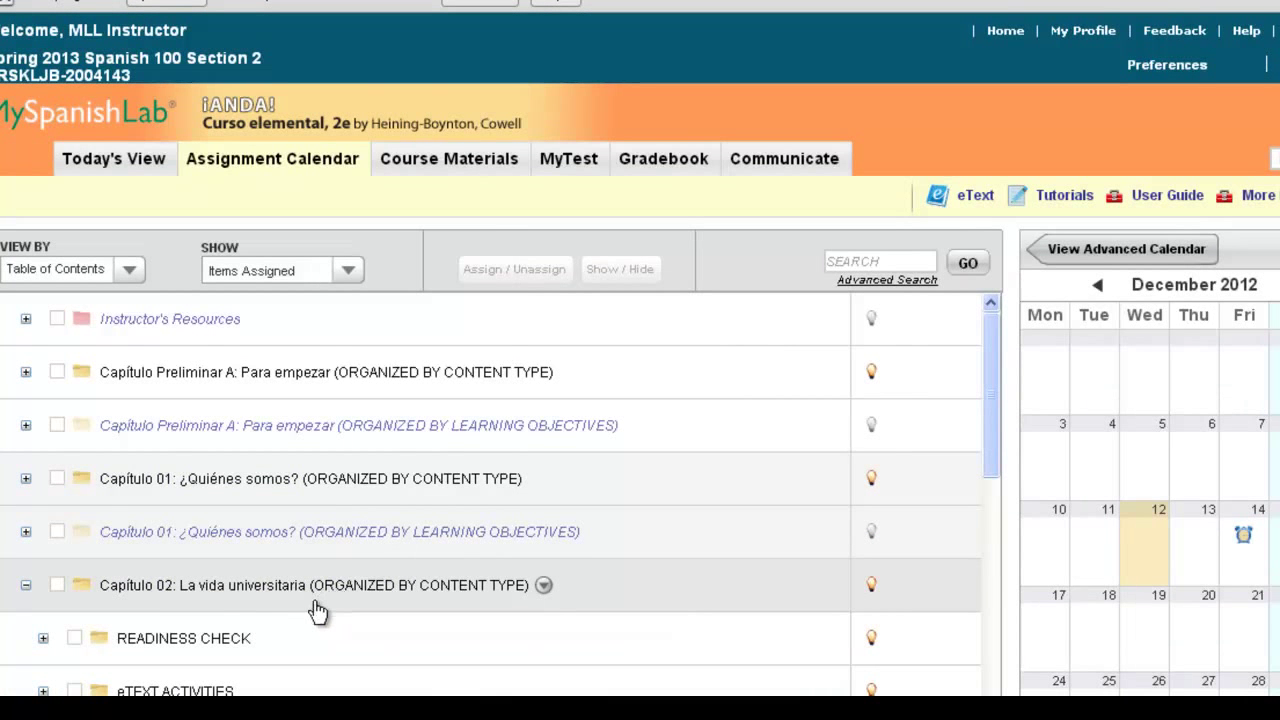
left_click_drag(991, 429, 997, 545)
left_click(217, 350)
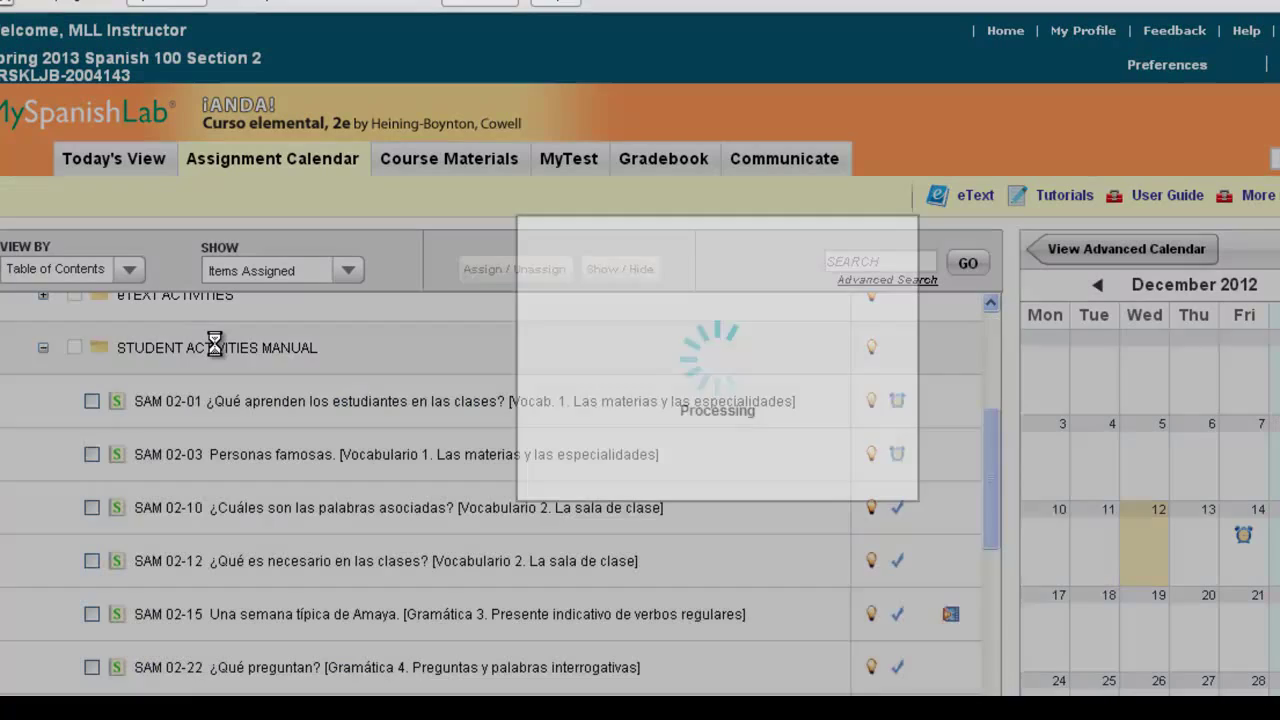
mouse_move(997, 471)
left_mouse_down()
mouse_move(968, 517)
mouse_move(968, 480)
mouse_move(963, 490)
left_mouse_up()
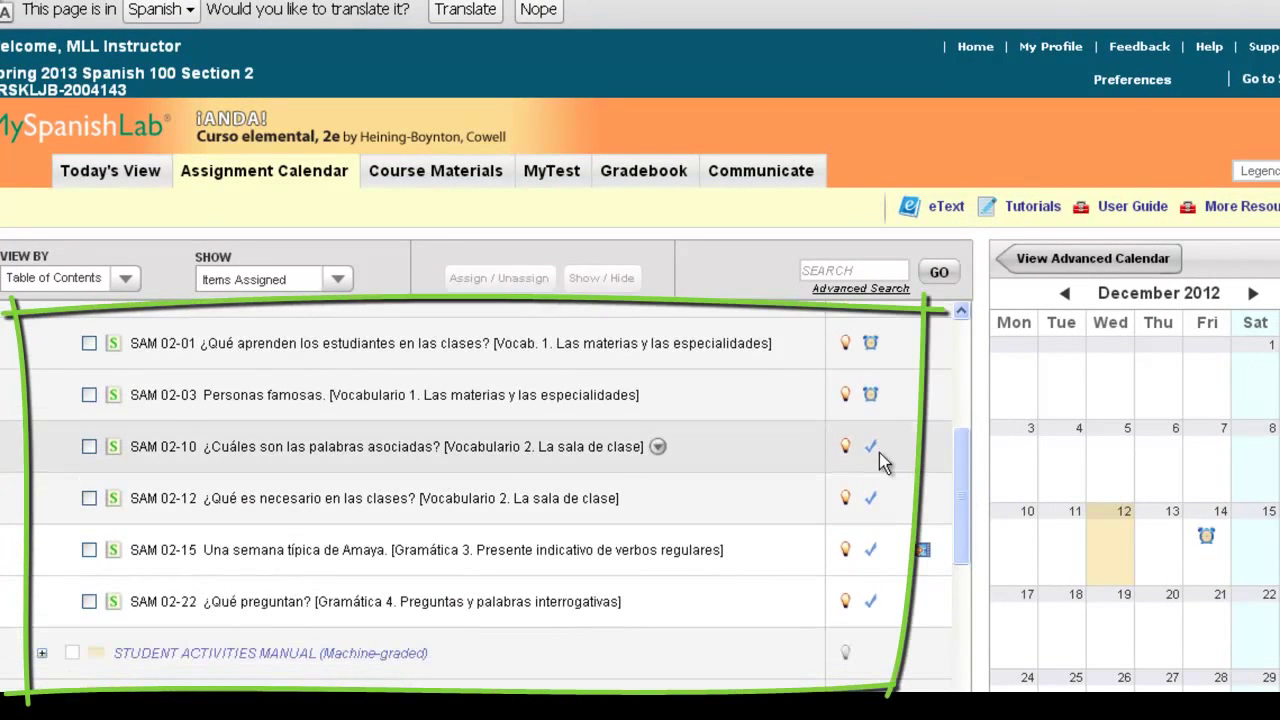
scroll(959, 475, "up", 1)
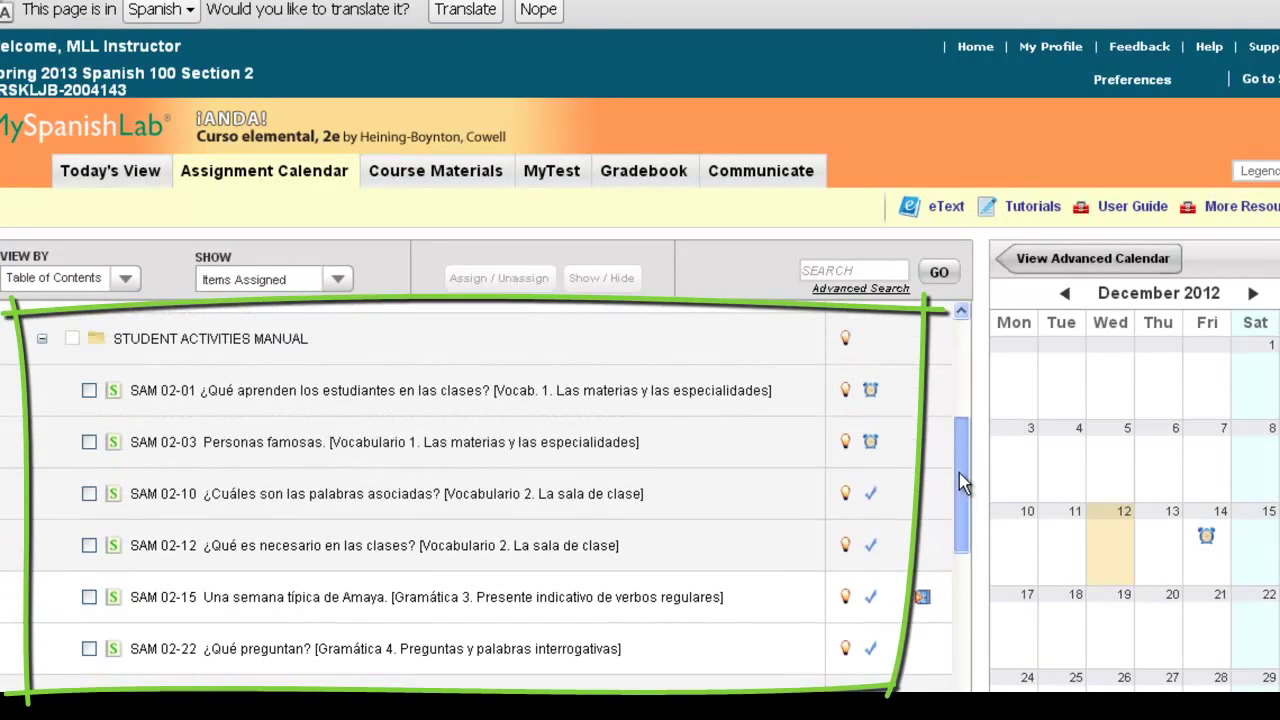
left_click_drag(959, 473, 958, 482)
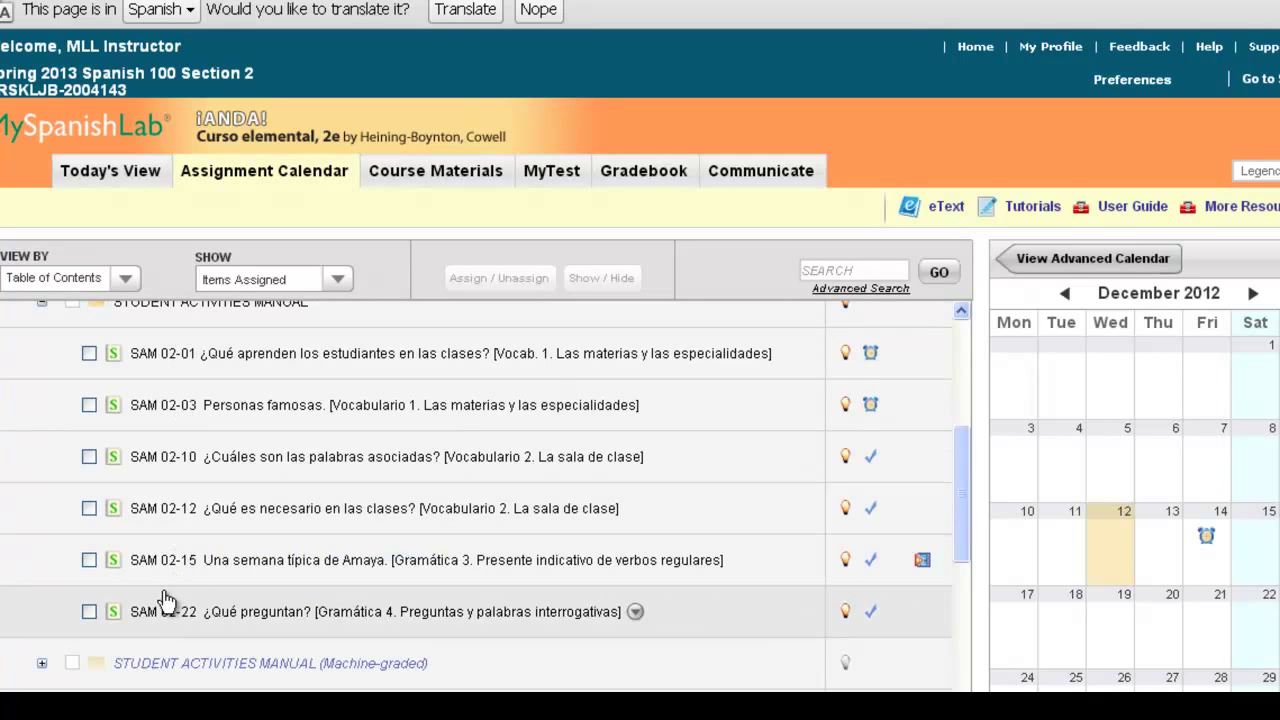
left_click(338, 283)
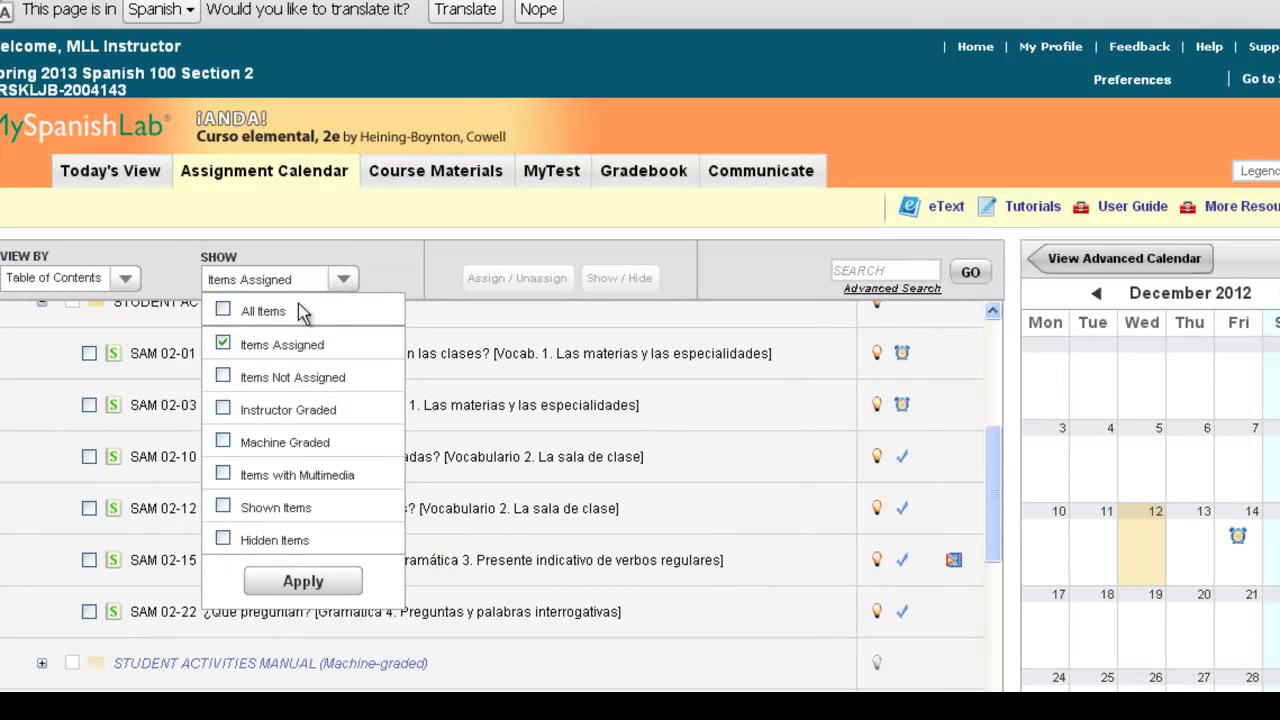
left_click(760, 450)
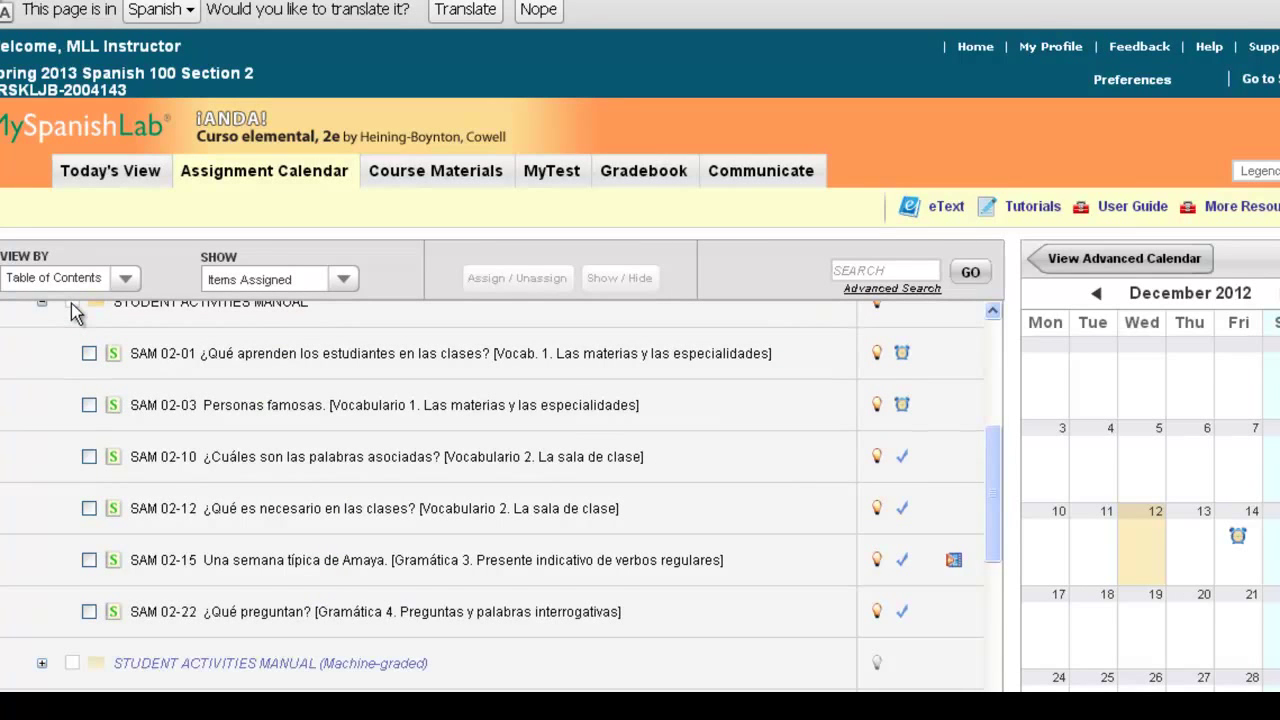
left_click(89, 355)
left_click(89, 355)
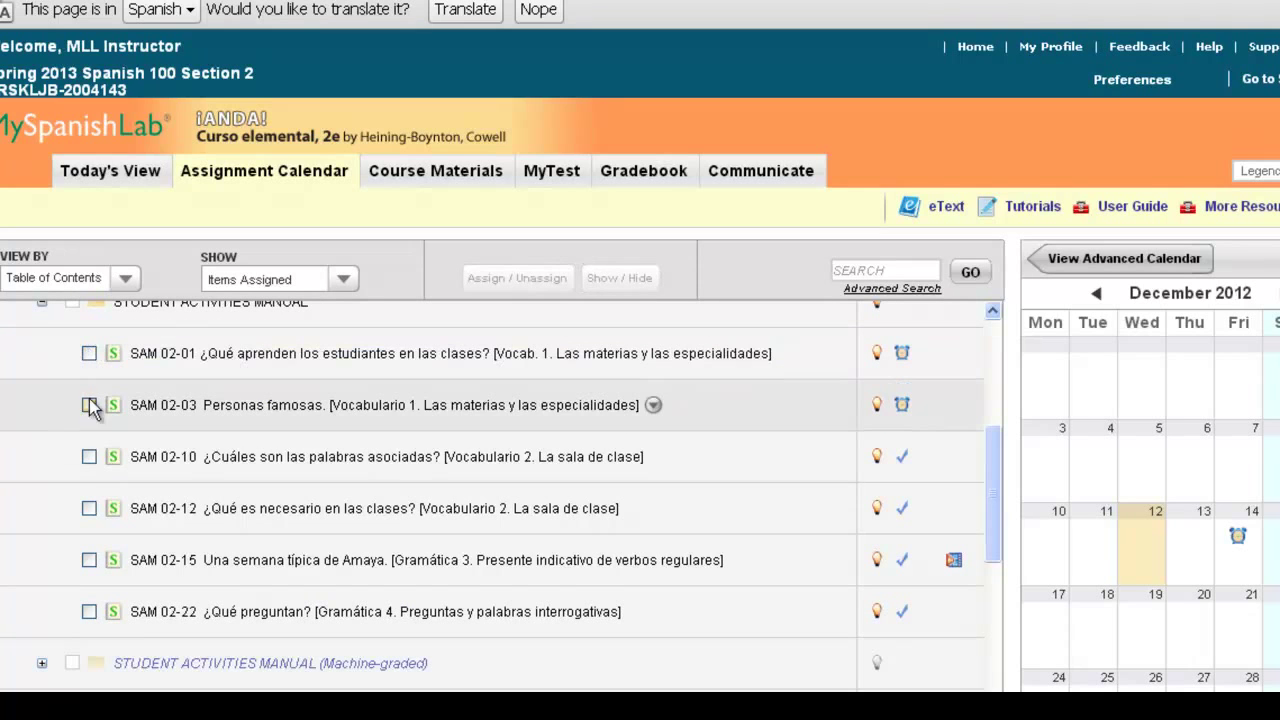
- Assign activities SAM 02-10, SAM 02-12, SAM 02-15 and SAM 02-22 together on the calendar, due December 17, 2012
scroll(997, 482, "up", 1)
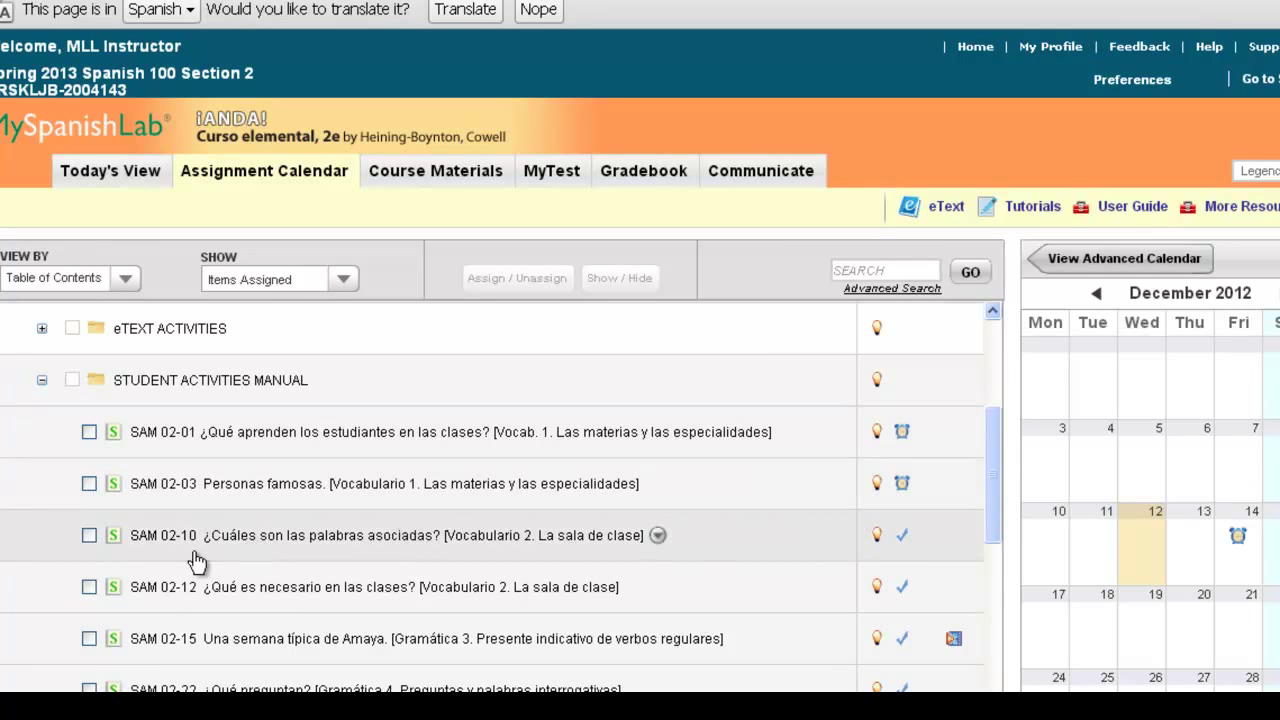
left_click(89, 536)
left_click(88, 589)
left_click(88, 640)
left_click_drag(997, 517, 980, 580)
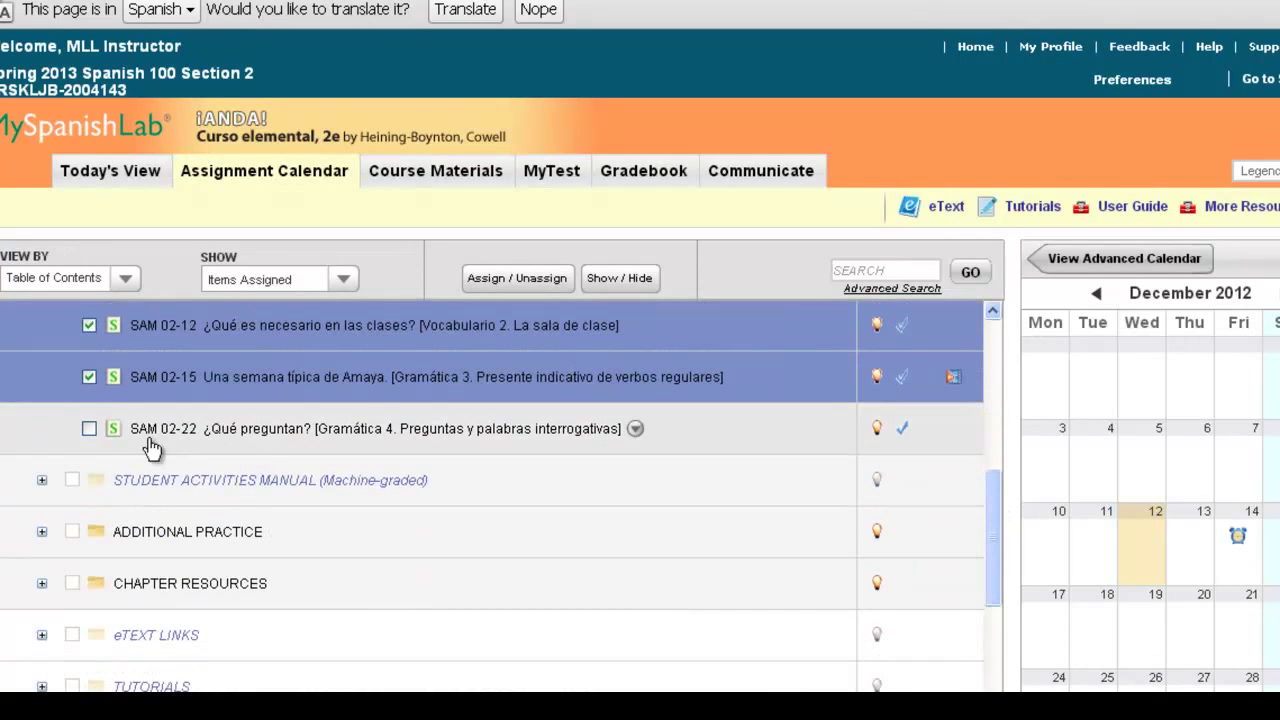
left_click(89, 429)
left_click_drag(678, 428, 1157, 640)
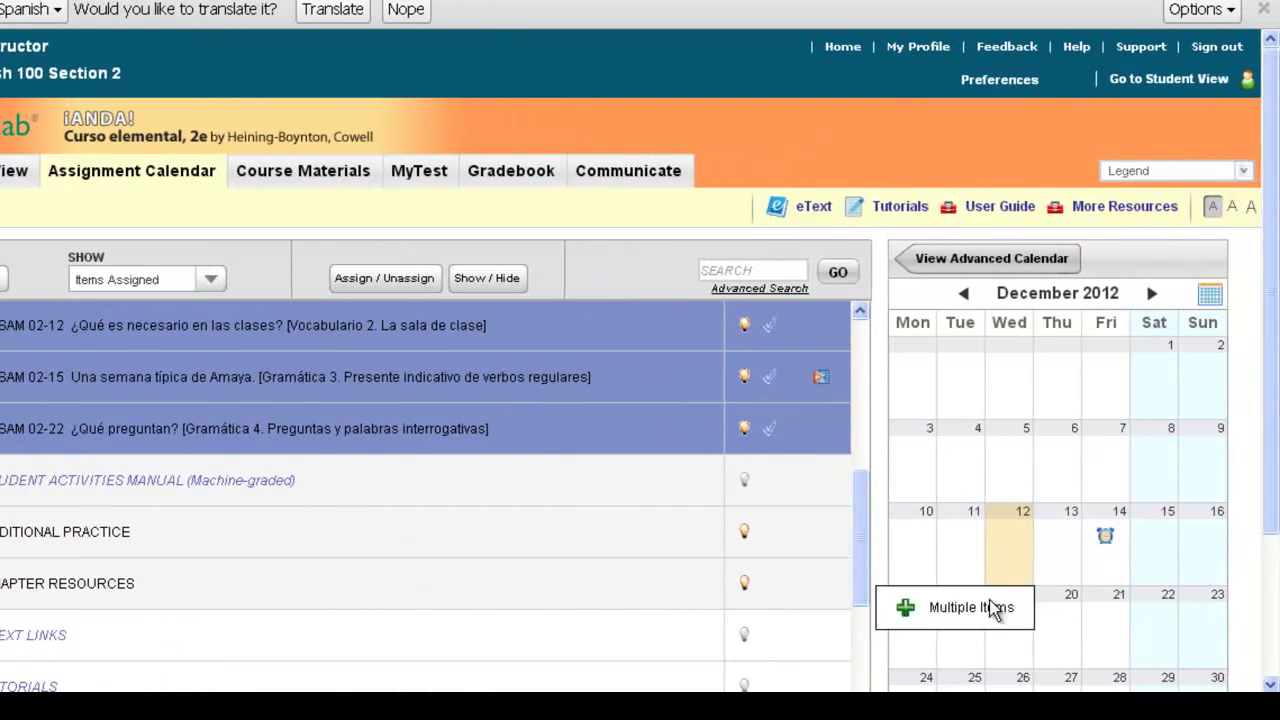
left_click_drag(1026, 643, 923, 648)
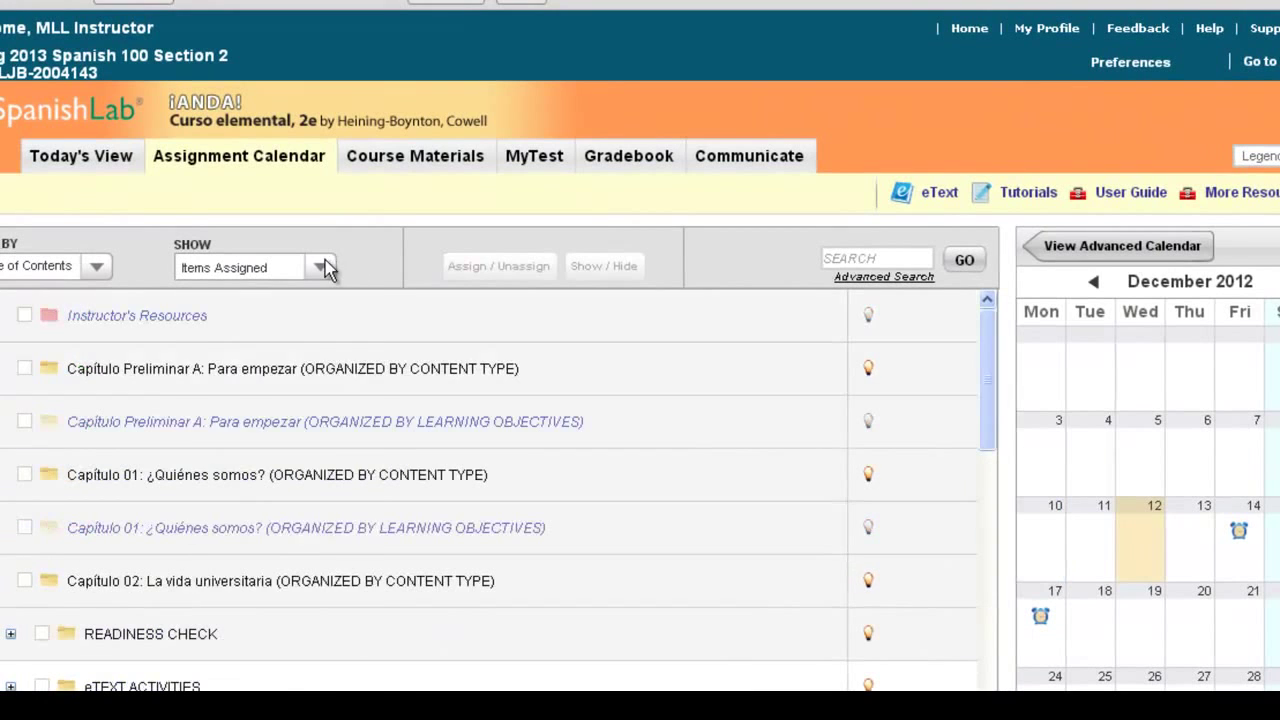
- Set the content list's filter back to All Items
left_click(320, 267)
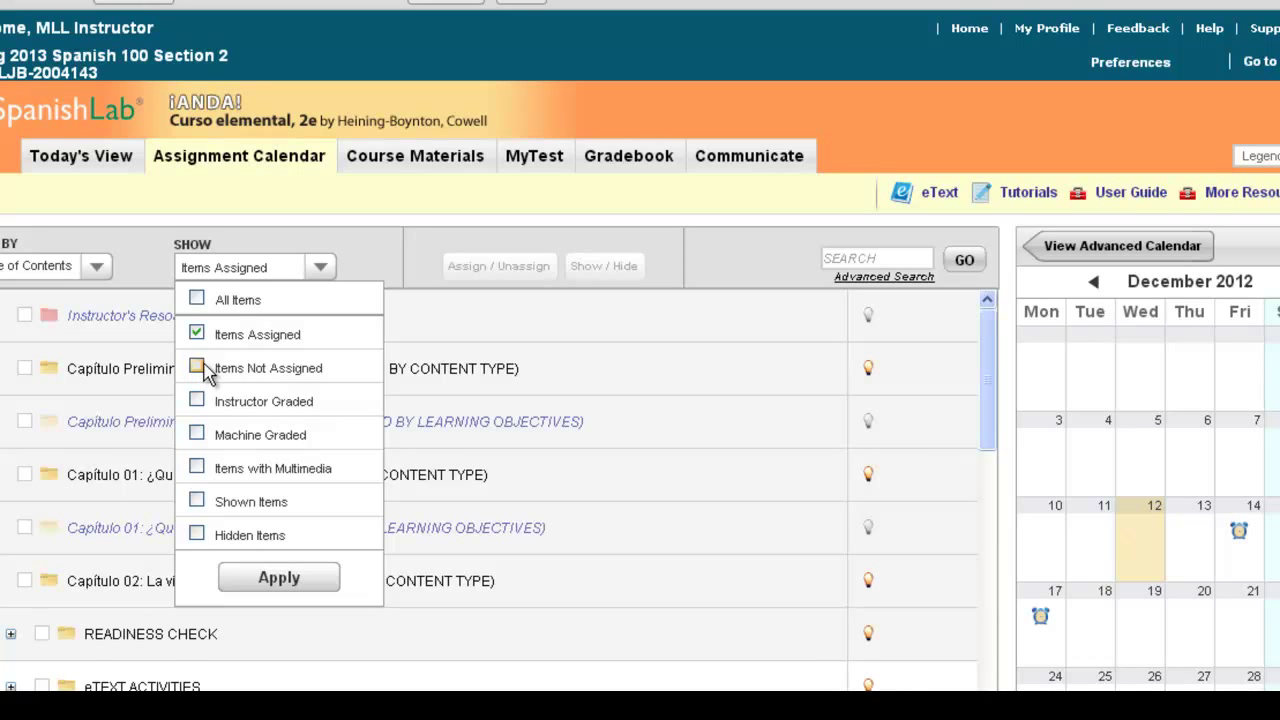
left_click(197, 299)
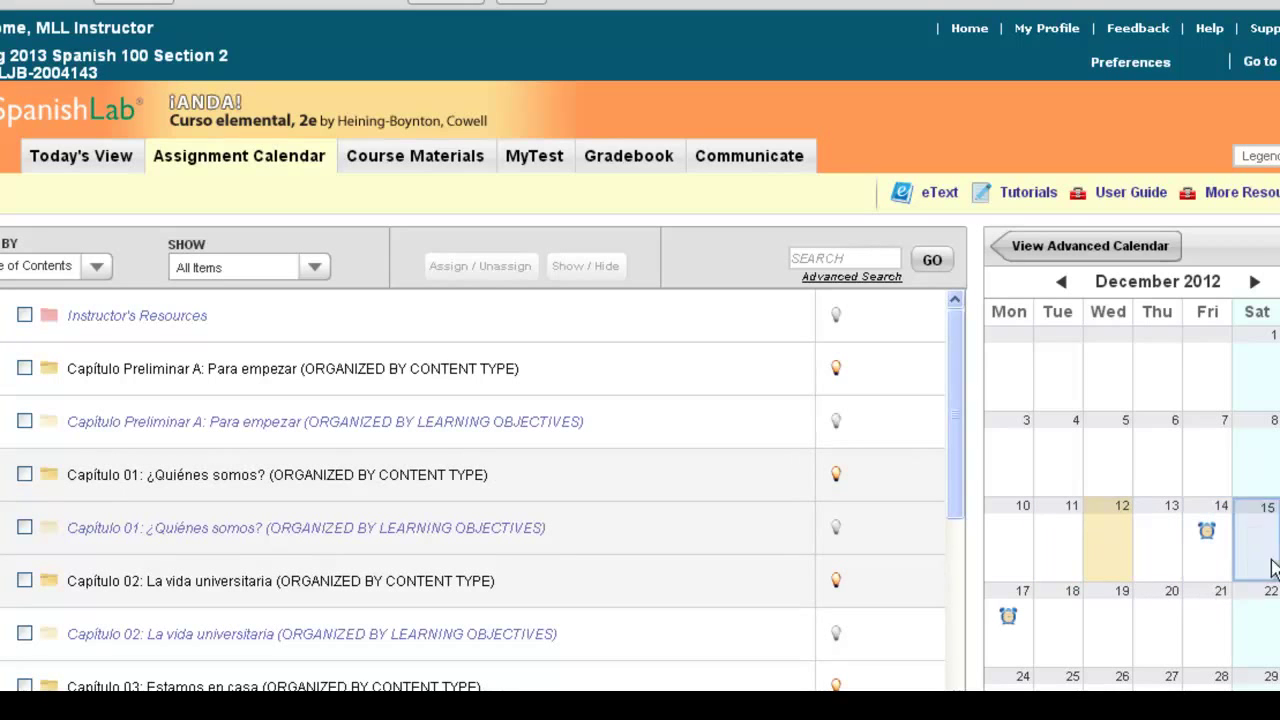
scroll(1240, 570, "down", 1)
scroll(986, 129, "up", 1)
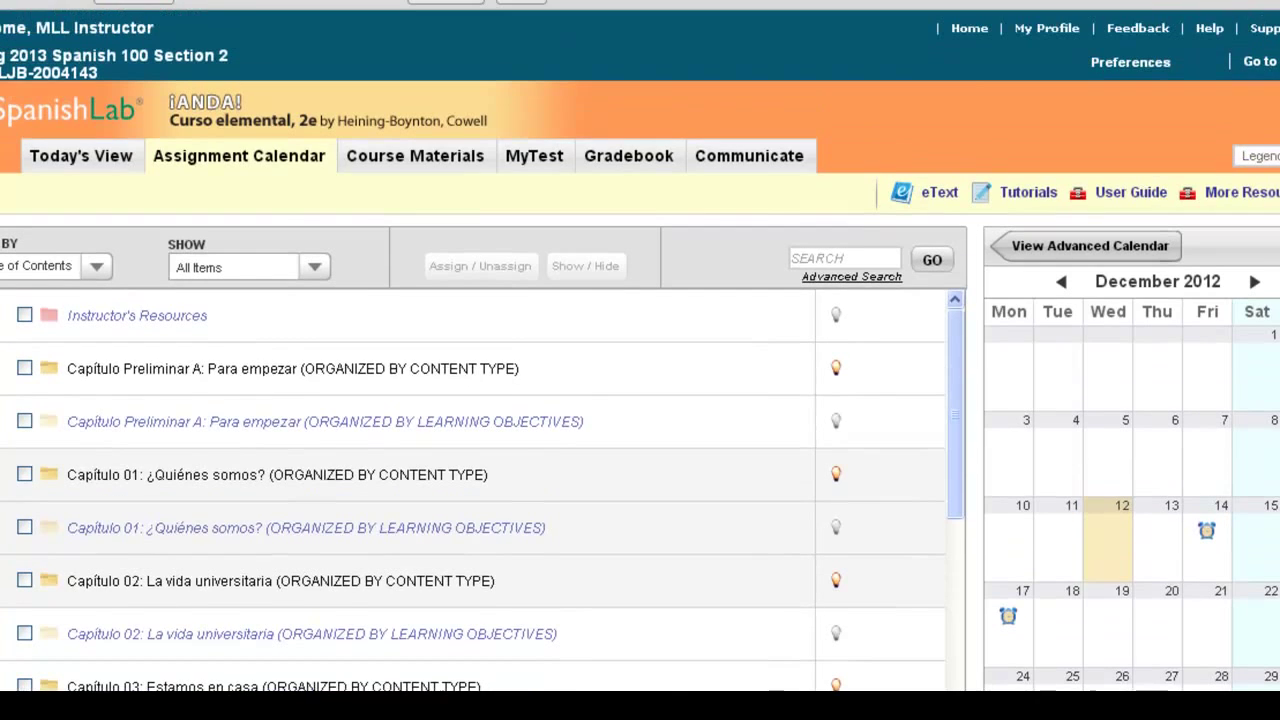
- Return to the My Courses and Testbanks list and locate the course ID of Spring 2013 Spanish 100 Section 2
left_click(968, 30)
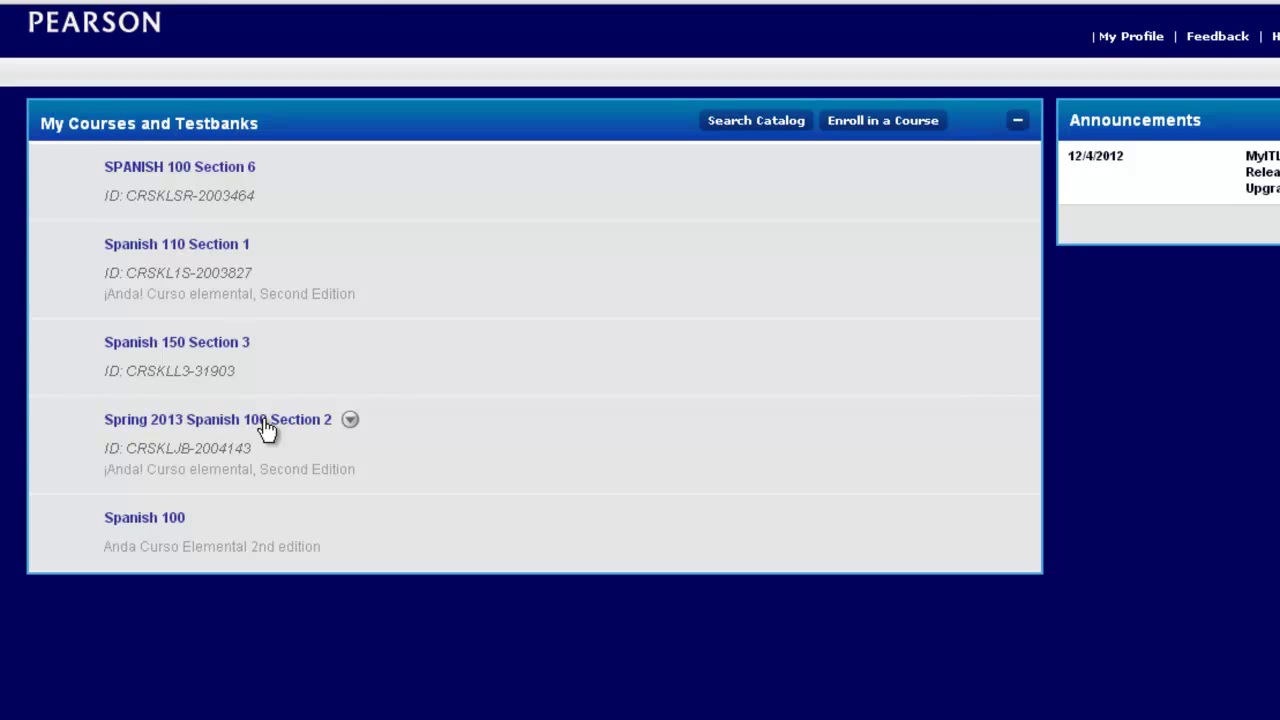
left_click(350, 424)
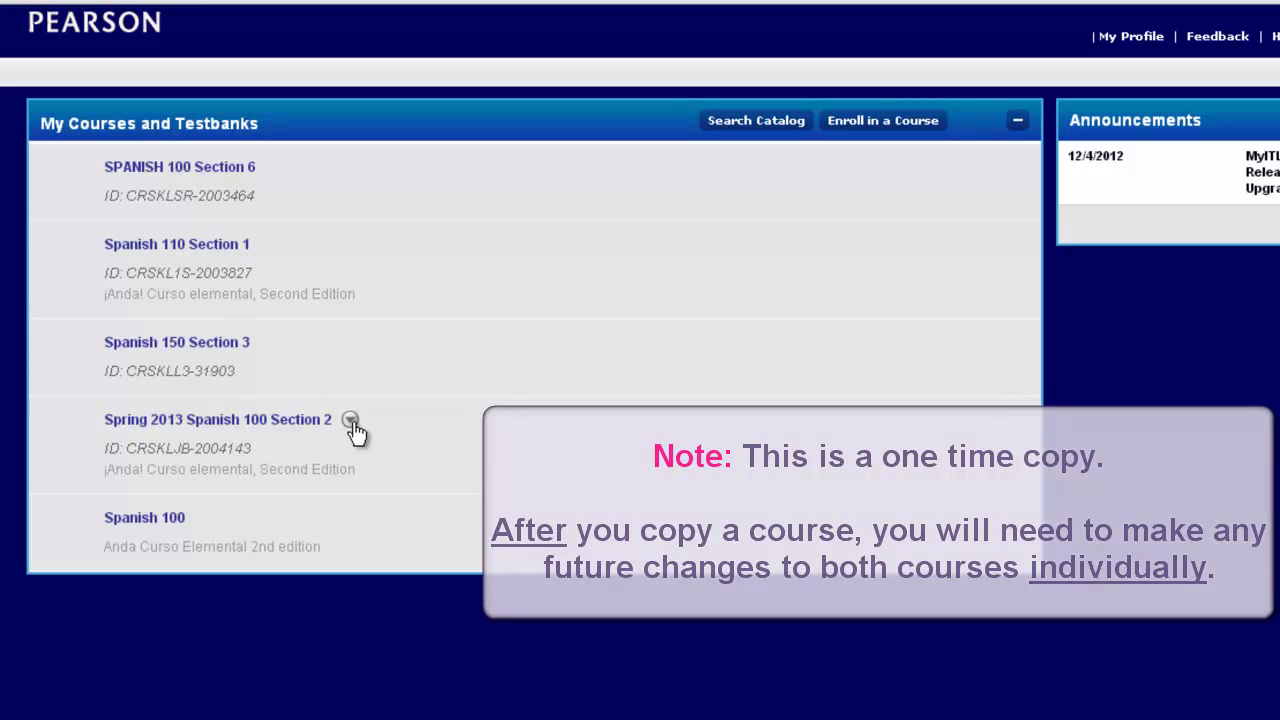
left_click(352, 424)
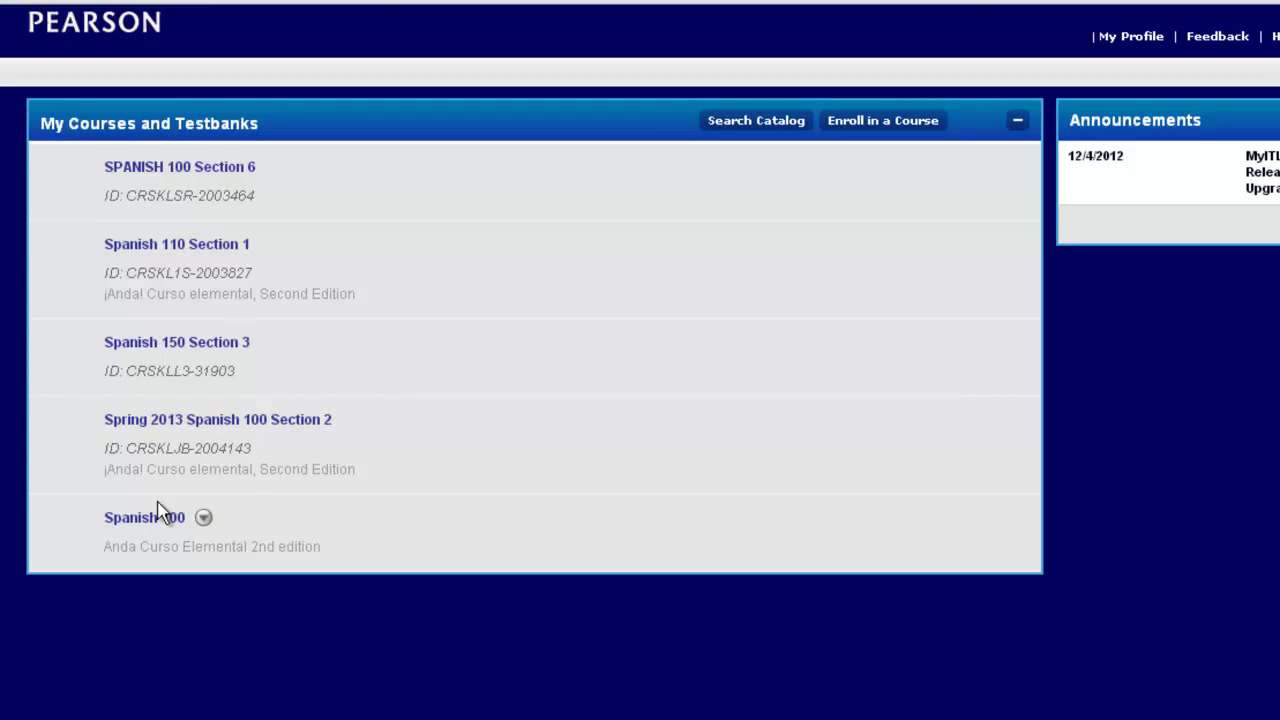
left_click_drag(256, 449, 106, 449)
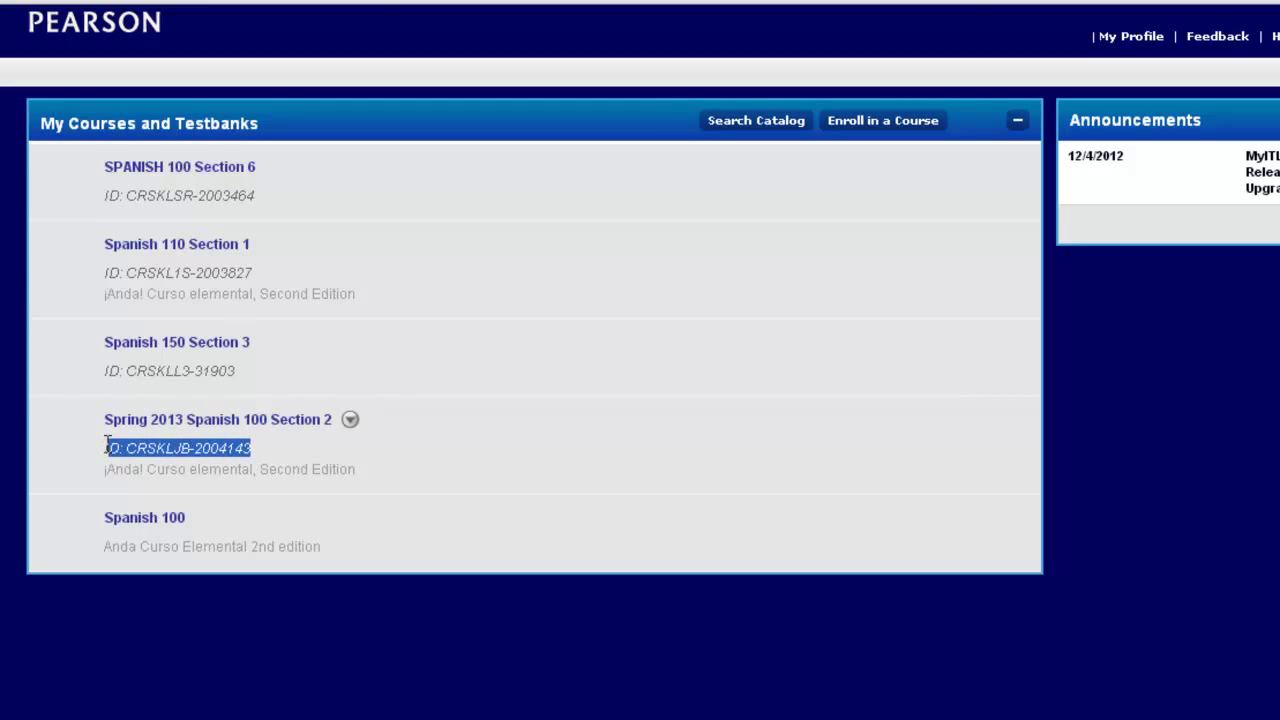
left_click(166, 453)
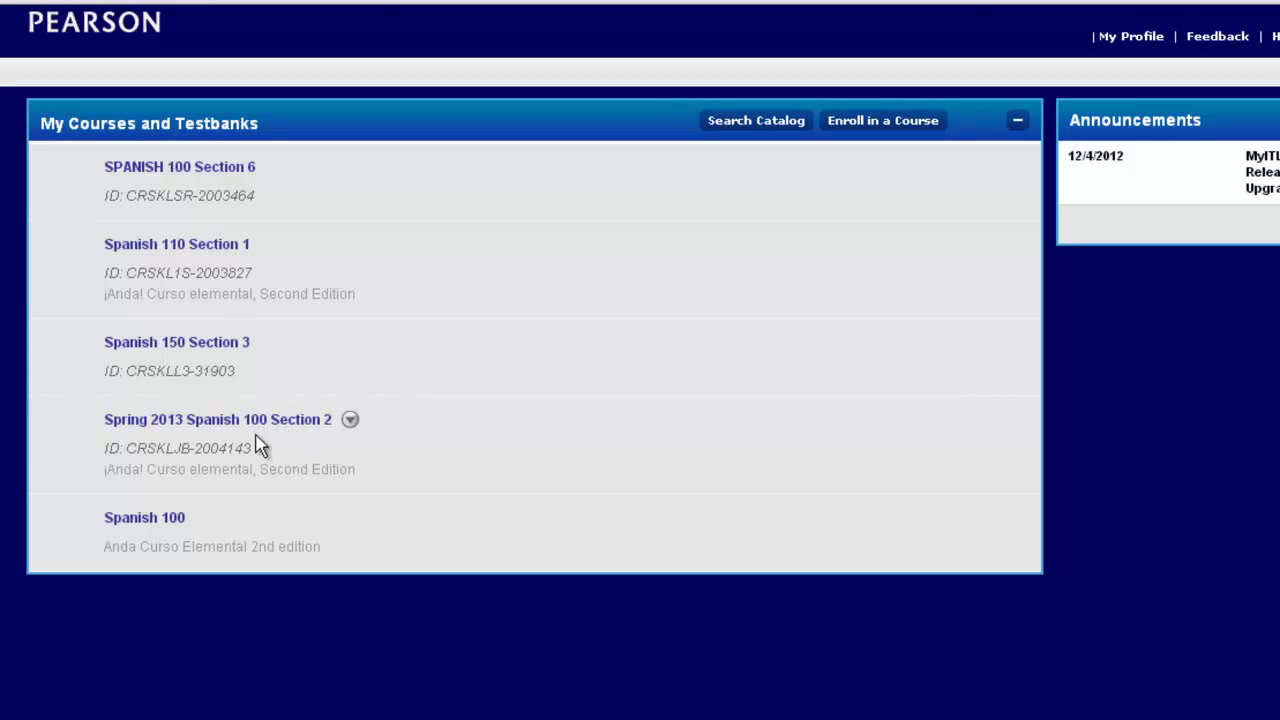